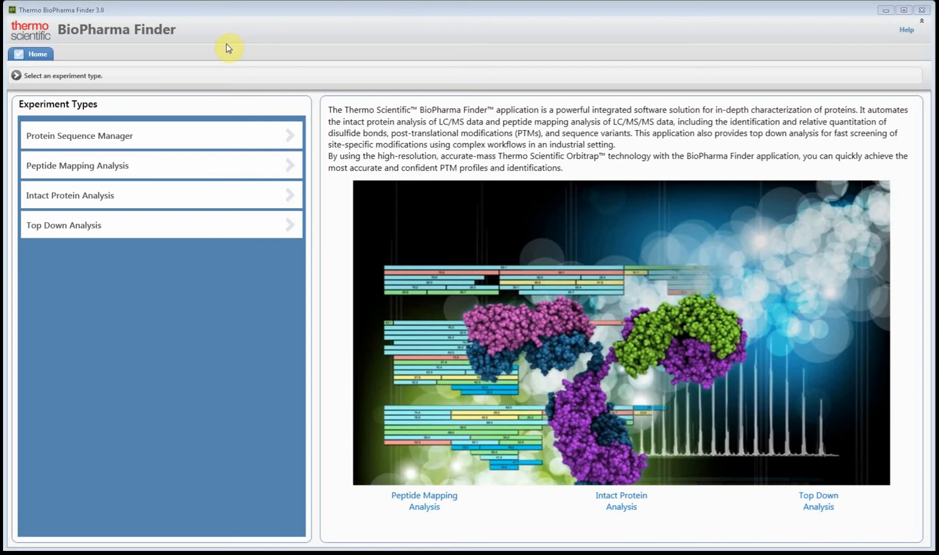
- Start a new protein sequence from the Protein Sequence Manager and fit the Protein Sequence Editor window on screen
left_click(42, 141)
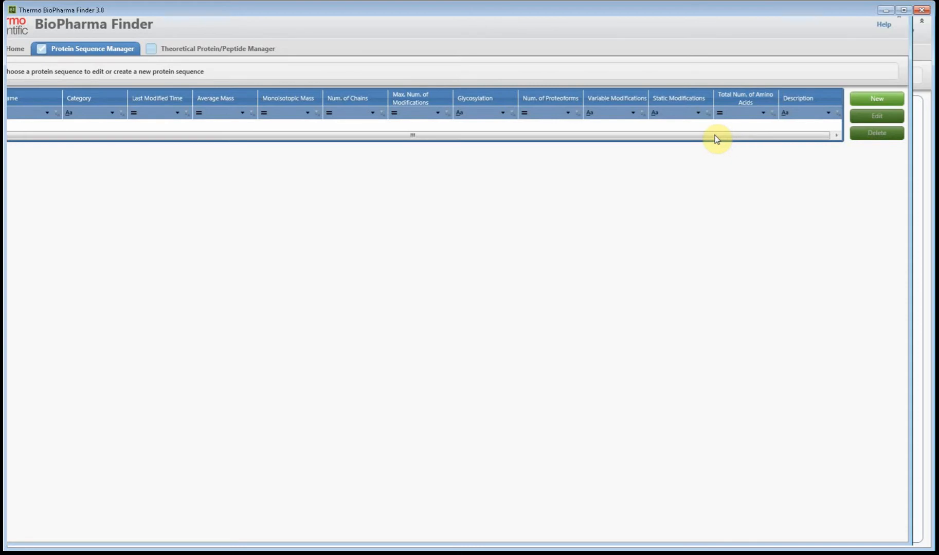
left_click(890, 105)
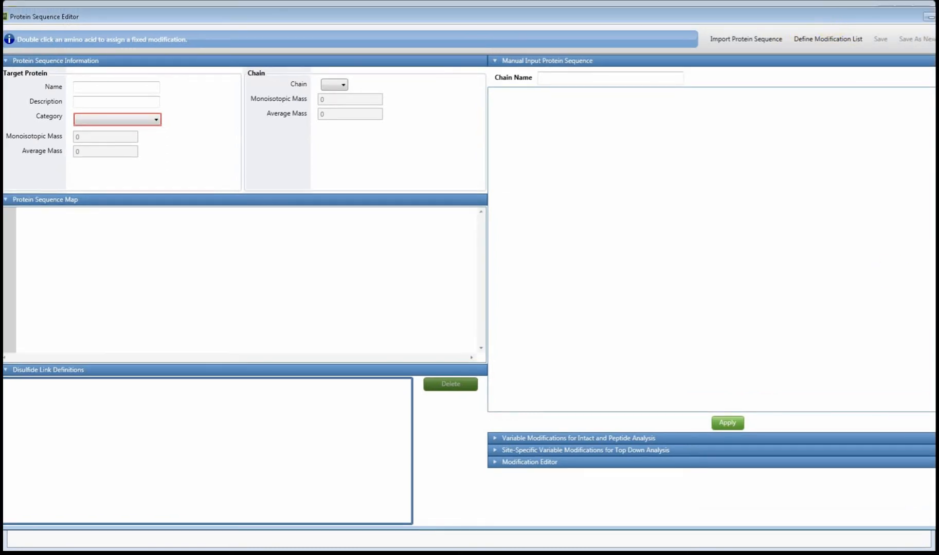
left_click_drag(937, 508, 905, 507)
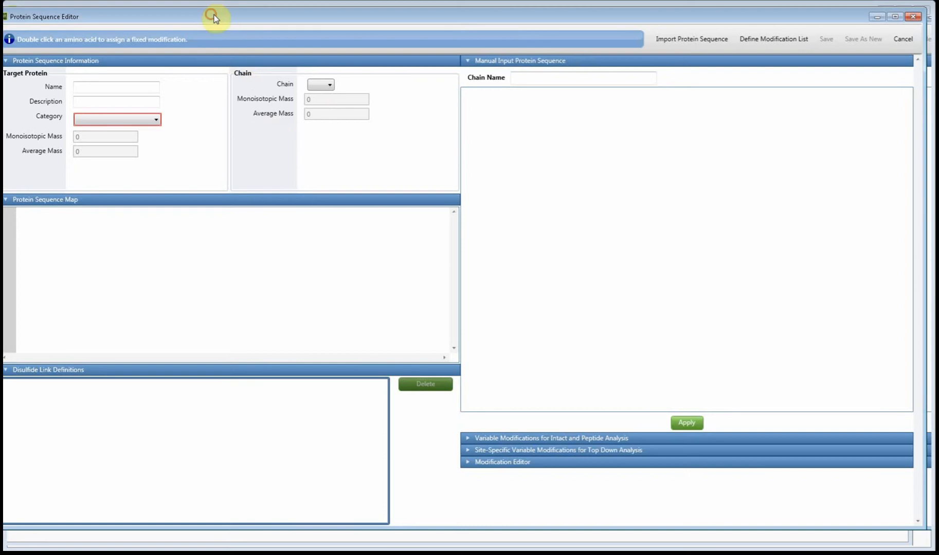
left_click_drag(213, 15, 218, 15)
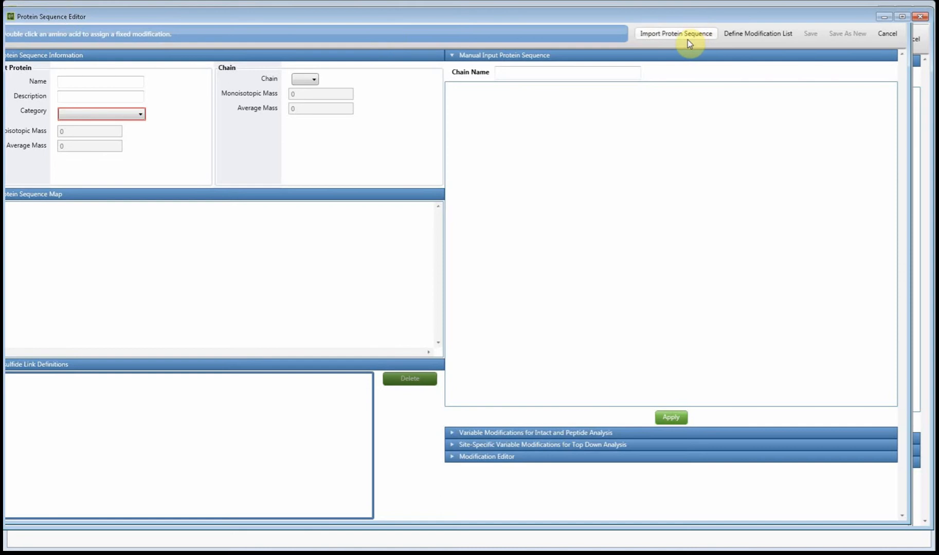
left_click(587, 122)
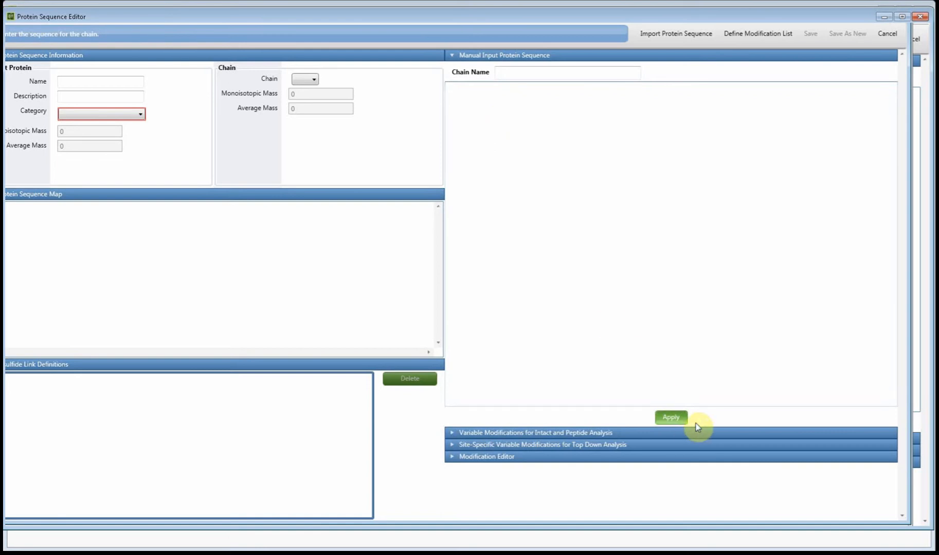
- Import the Trastuzumab LC FASTA file from the Xcalibur data Sequences folder and assign it the Top Down category
left_click(679, 41)
left_click(228, 47)
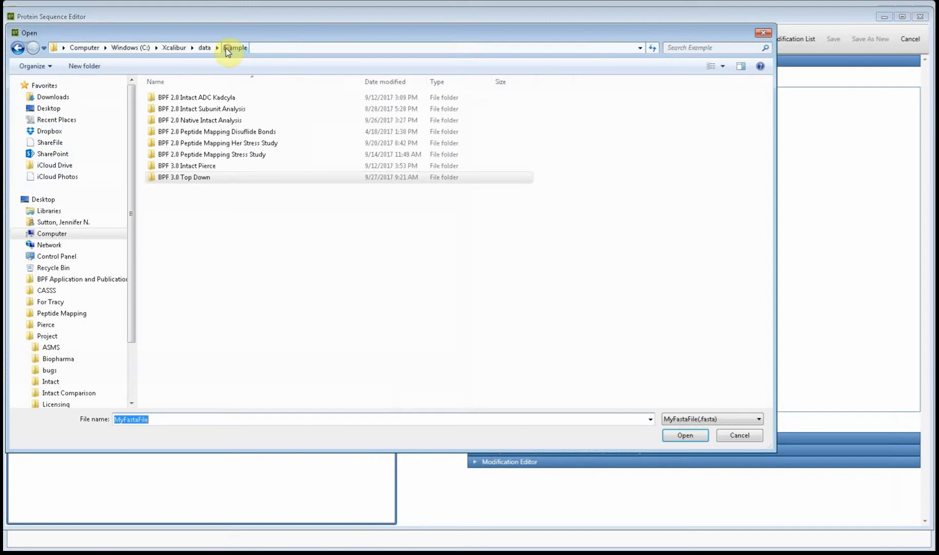
left_click(204, 47)
left_click(177, 202)
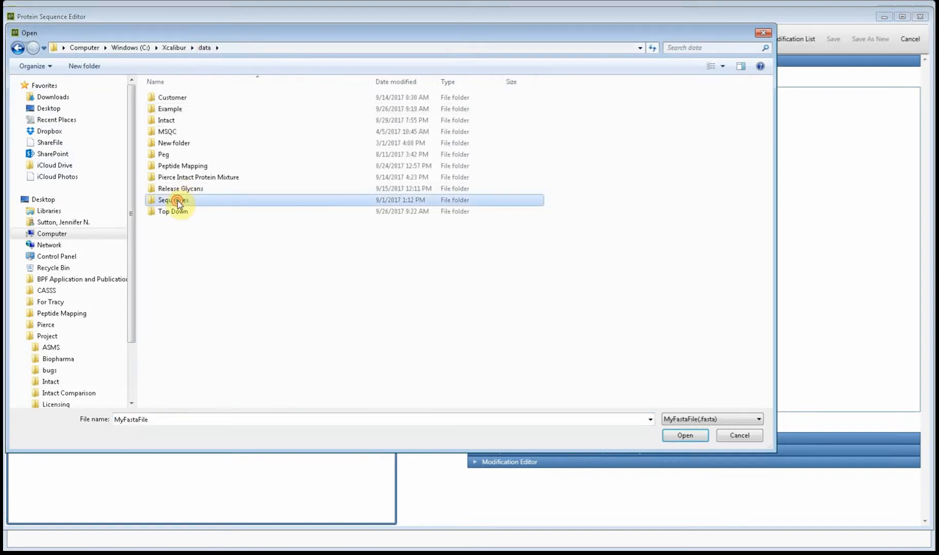
double_click(177, 203)
scroll(188, 268, "down", 5)
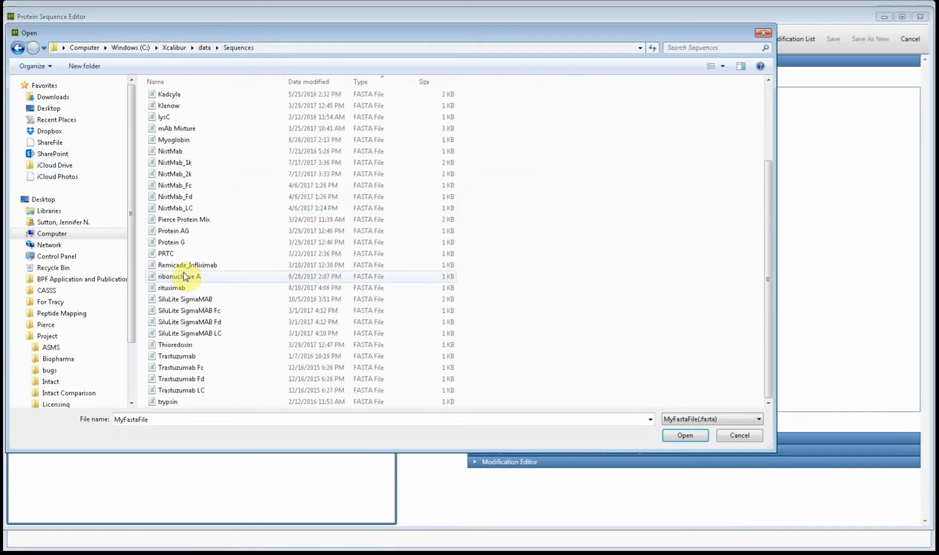
left_click(181, 392)
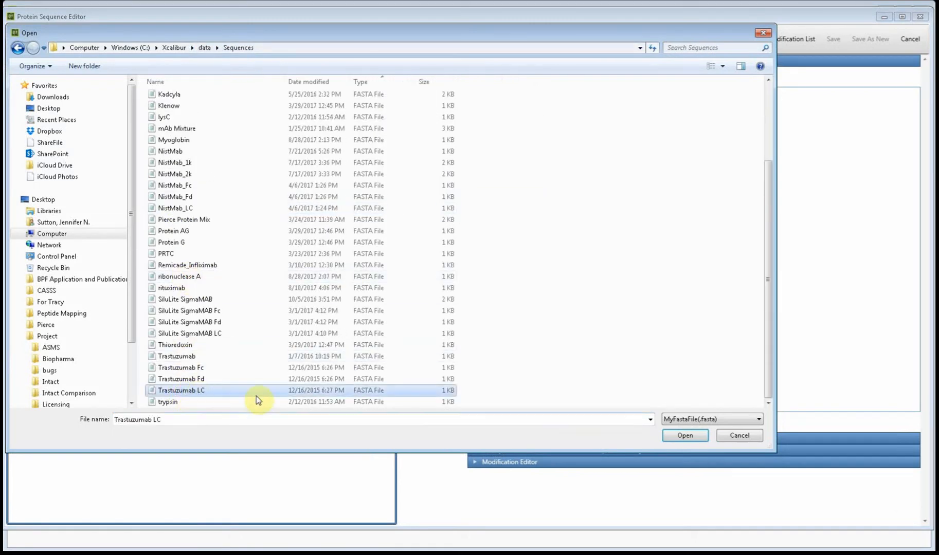
left_click(691, 435)
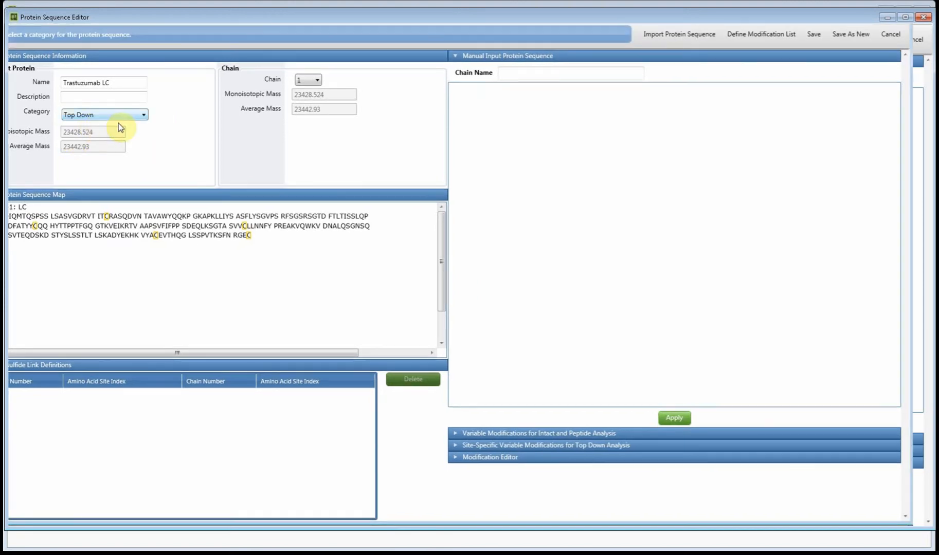
- Show the site-specific variable modifications for Top Down analysis, then save the Trastuzumab LC sequence and close its editor
left_click(493, 60)
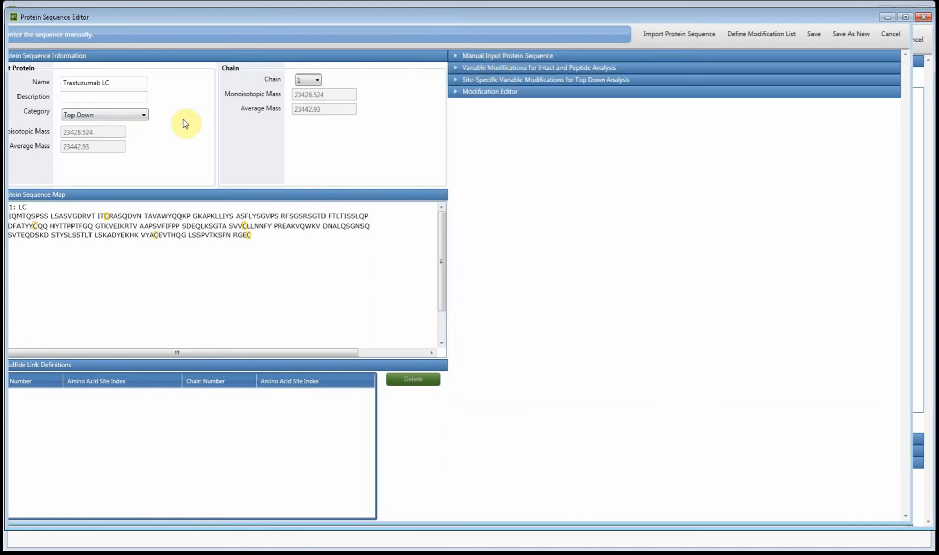
left_click(486, 81)
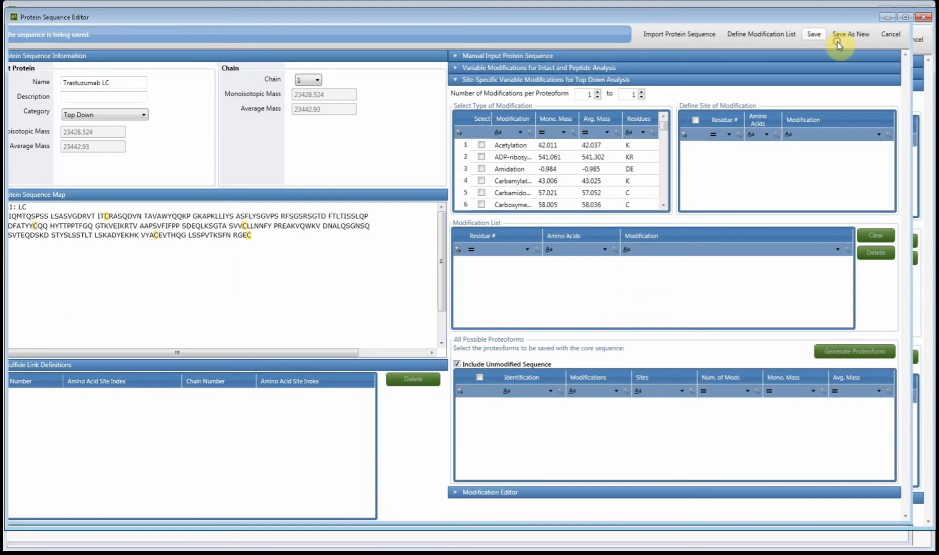
left_click(910, 40)
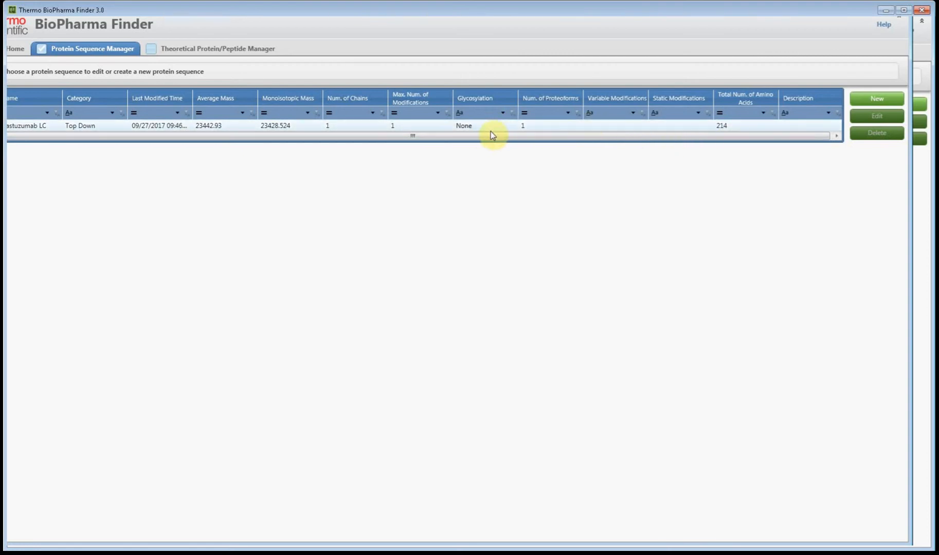
- Create another new protein sequence and import the Trastuzumab Fc FASTA file from the Sequences folder
left_click(893, 104)
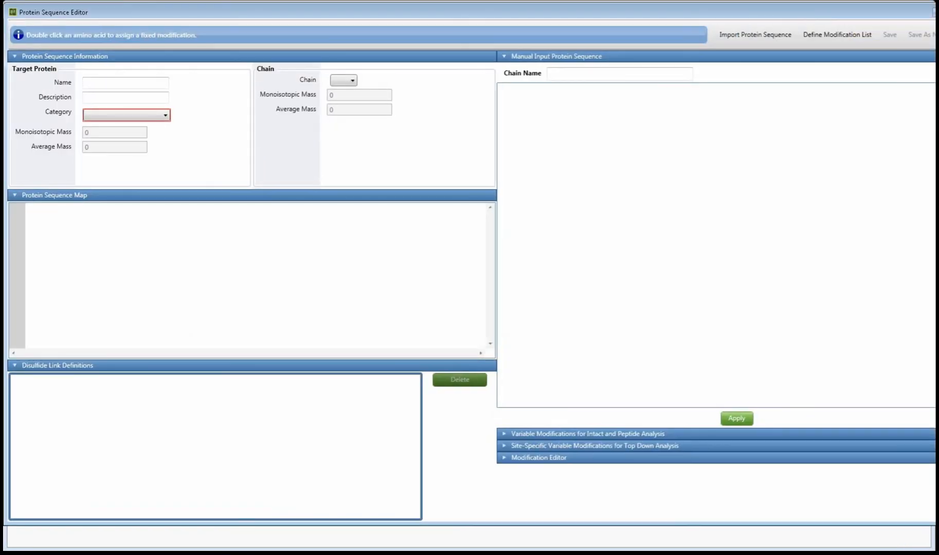
left_click_drag(937, 150, 920, 150)
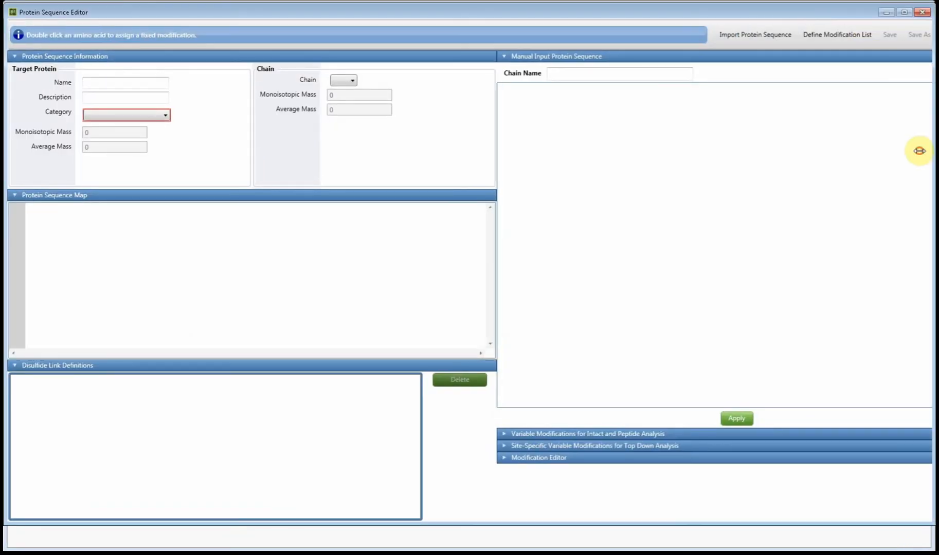
left_click(700, 36)
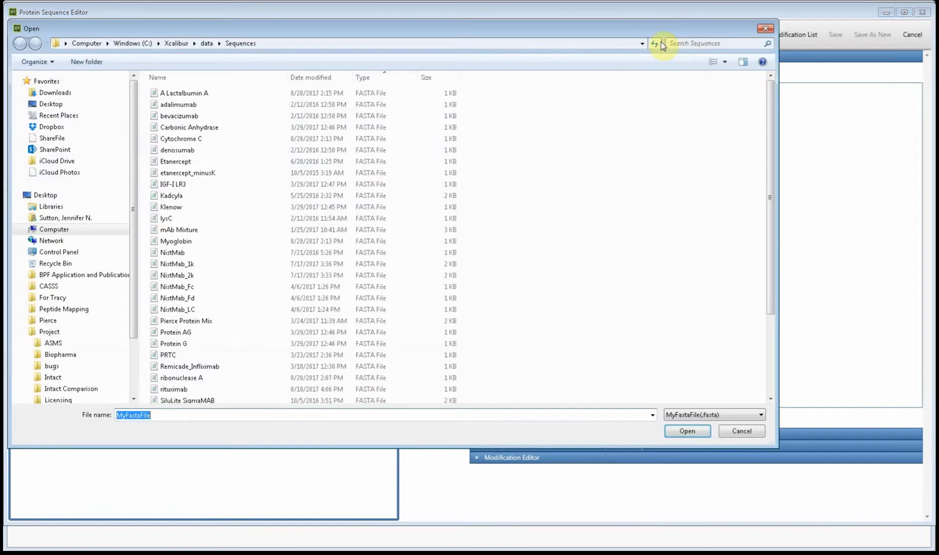
left_click(182, 333)
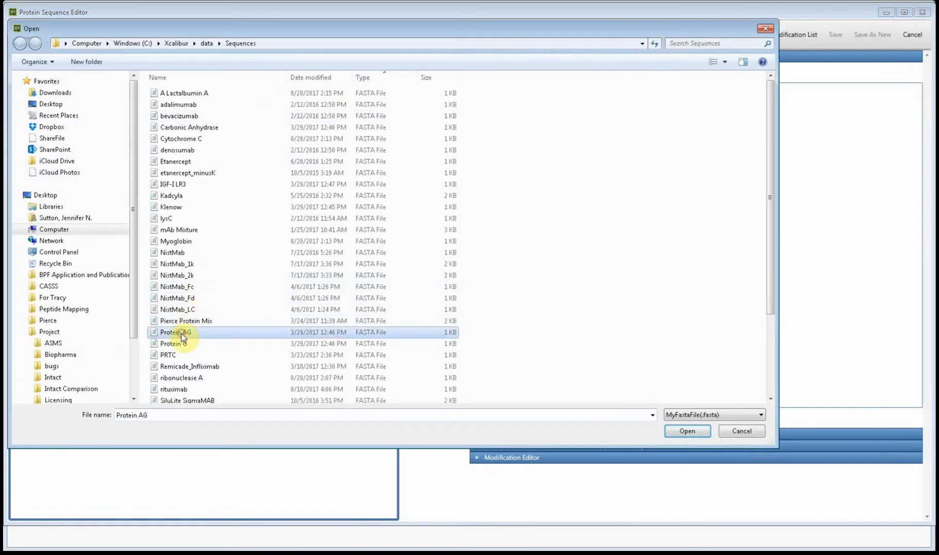
scroll(185, 334, "down", 3)
left_click(190, 364)
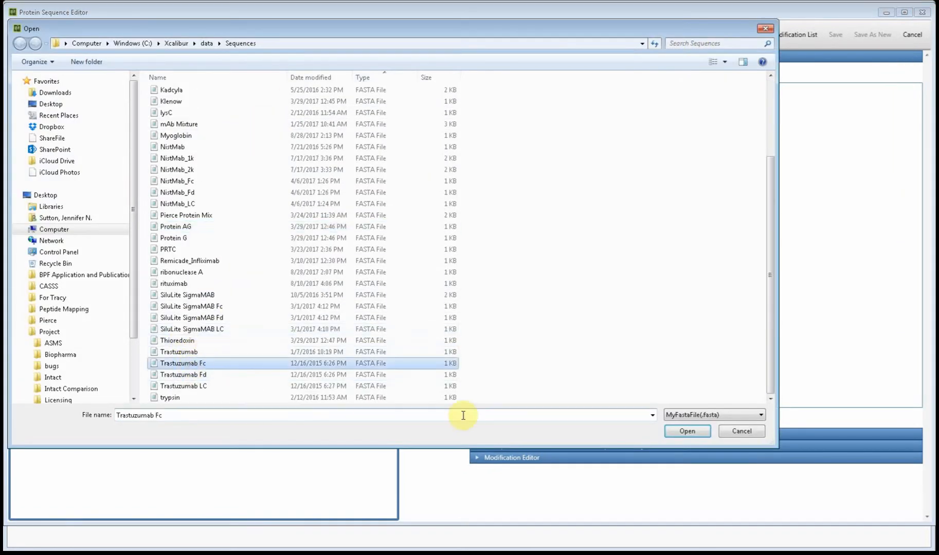
left_click(700, 435)
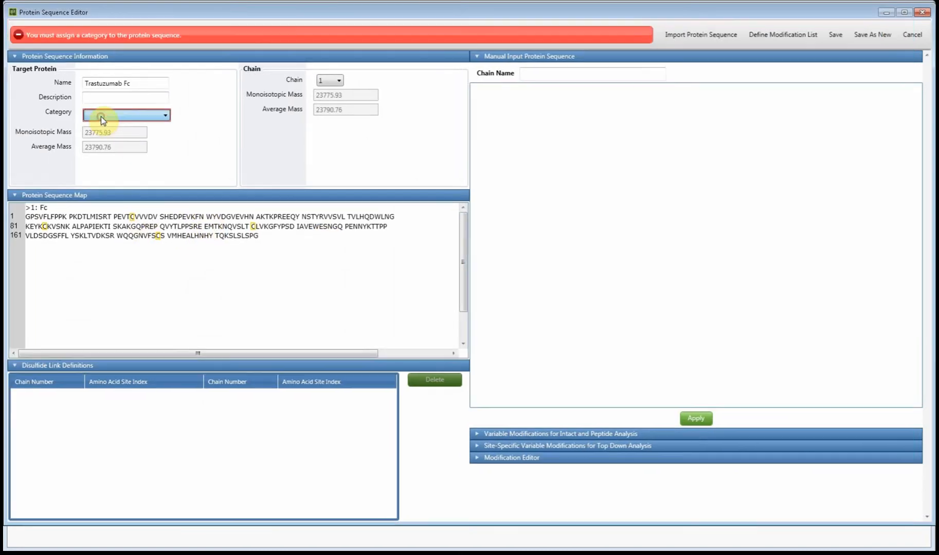
- Set the Trastuzumab Fc category to Top Down and show its site-specific variable modifications for Top Down analysis
left_click(100, 116)
left_click(101, 120)
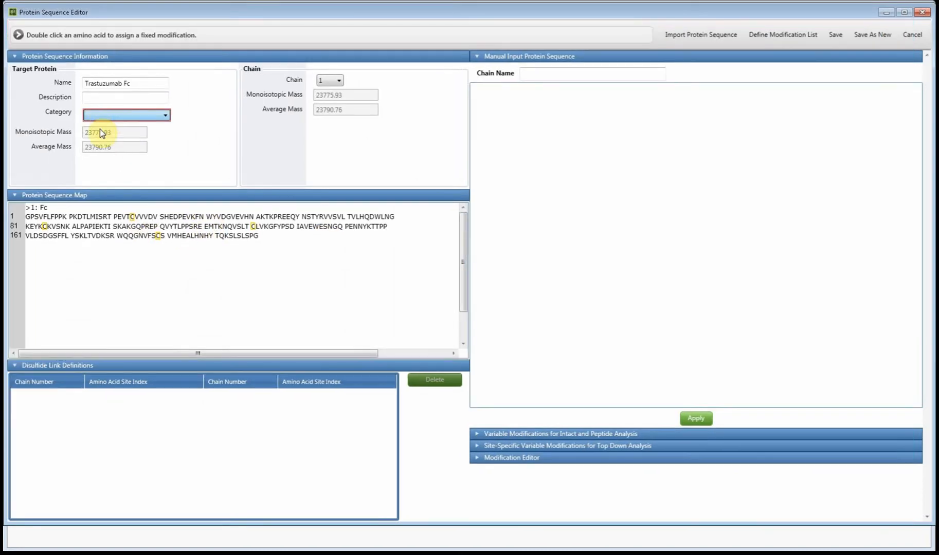
left_click(488, 54)
left_click(491, 76)
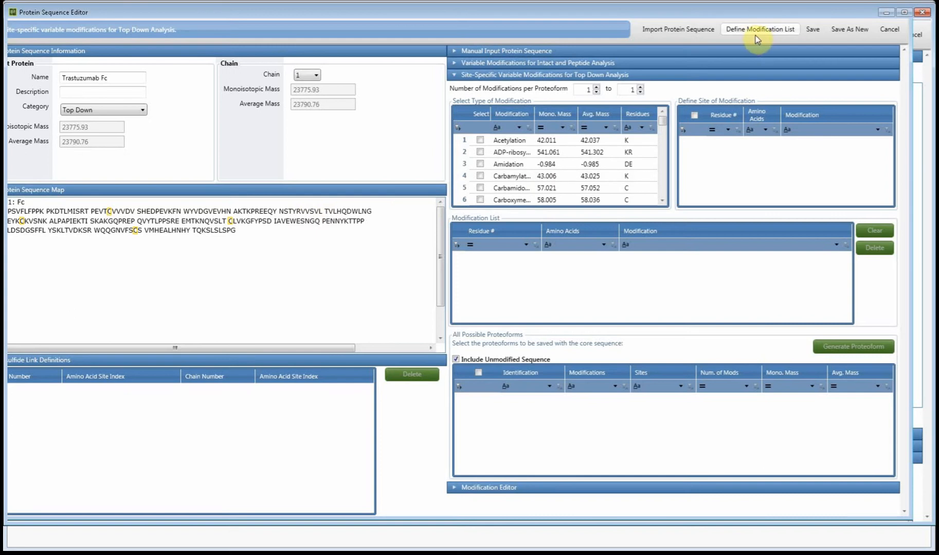
- Open the modification list definition and examine the available terminal, side-chain and glycan modifications with their default selections
left_click(787, 36)
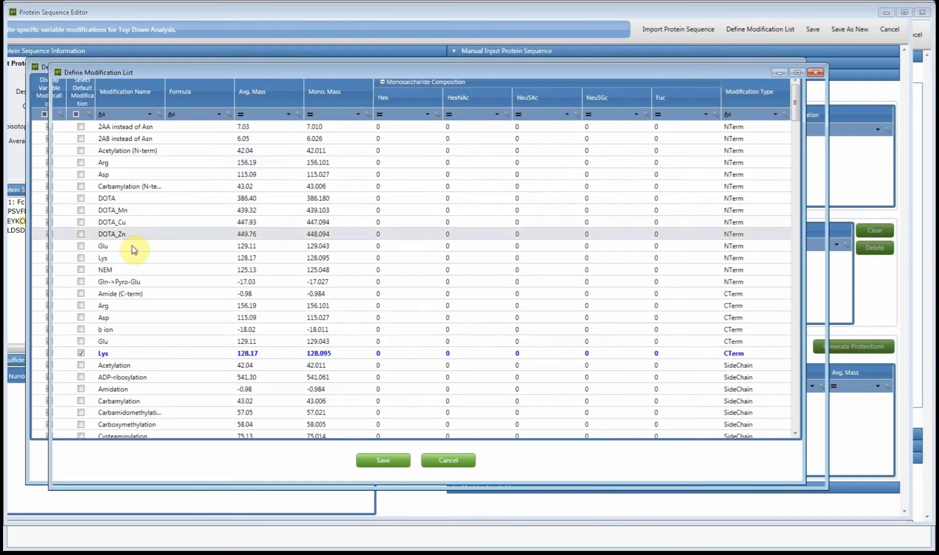
scroll(132, 244, "down", 3)
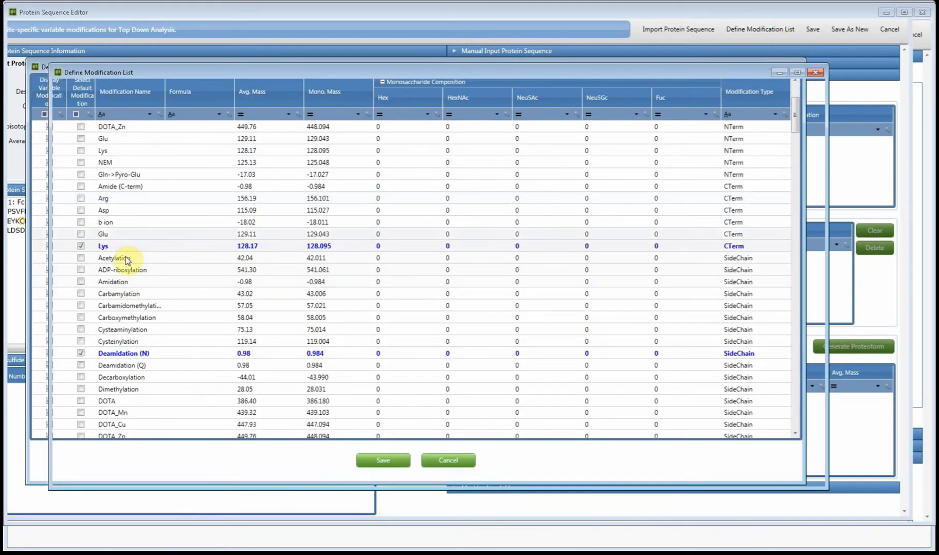
left_click(125, 251)
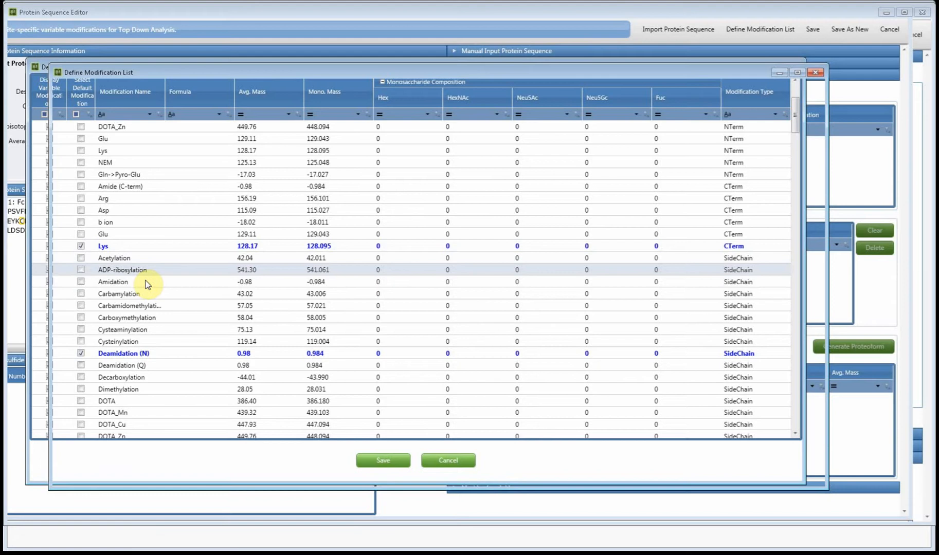
scroll(155, 288, "down", 2)
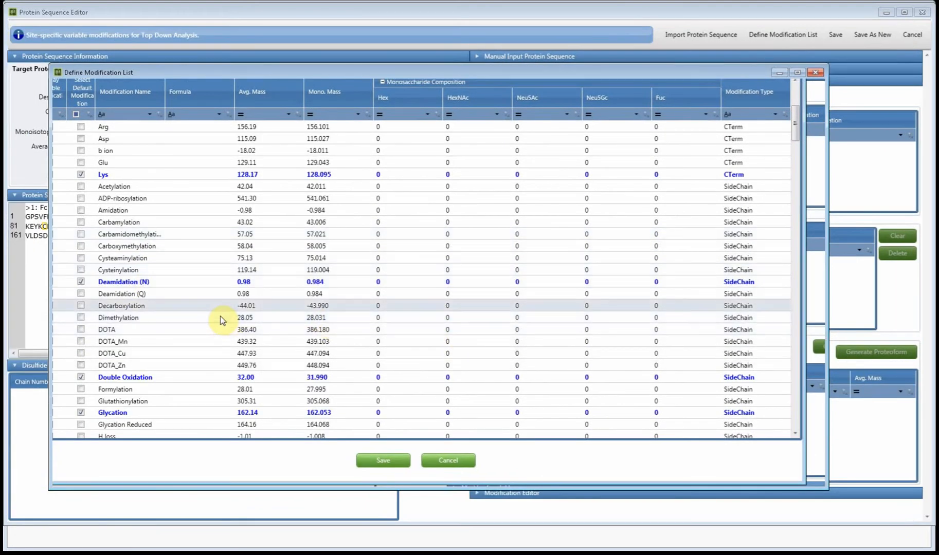
scroll(222, 320, "down", 9)
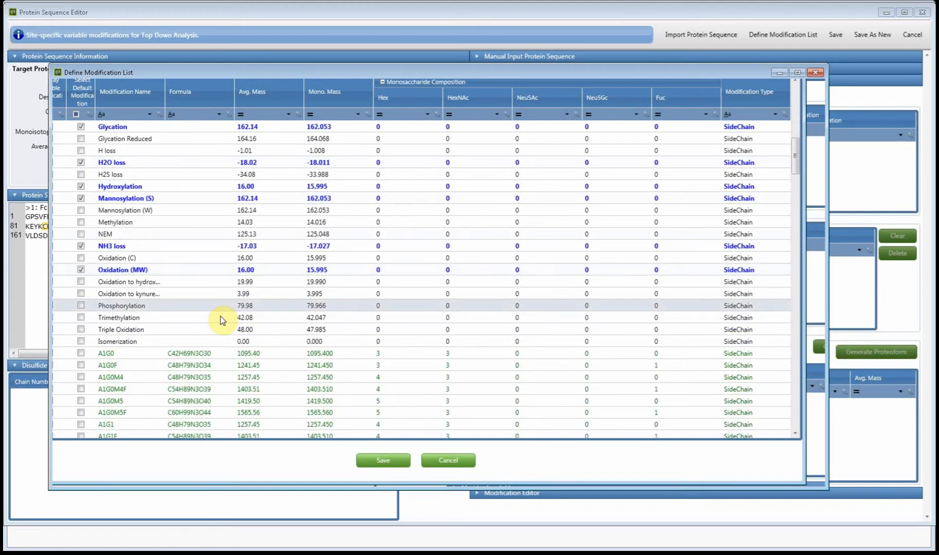
scroll(222, 319, "down", 1)
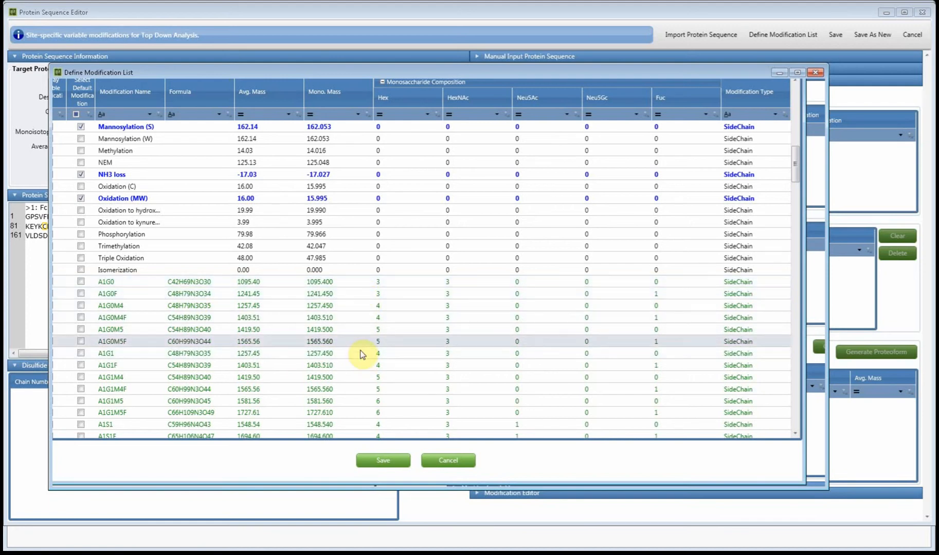
scroll(362, 353, "down", 15)
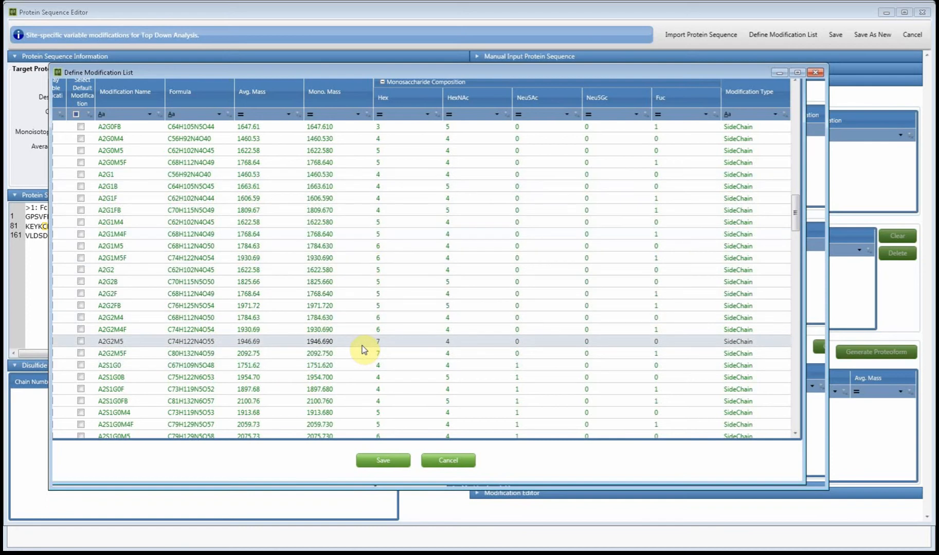
scroll(361, 345, "down", 9)
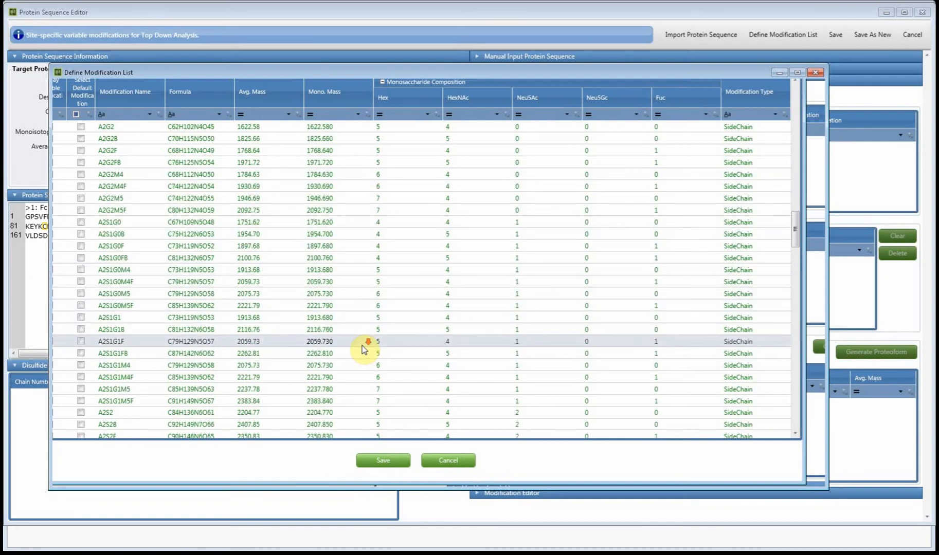
scroll(364, 350, "down", 5)
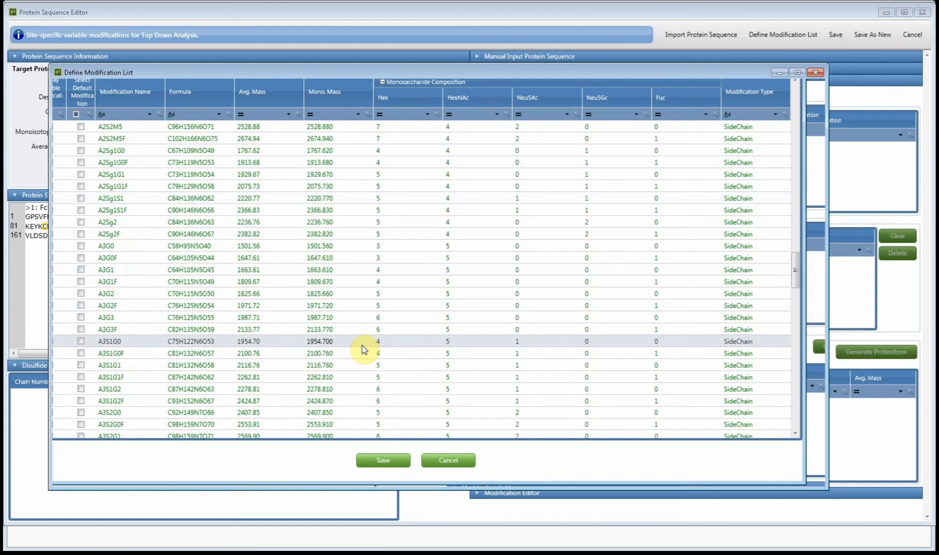
scroll(361, 345, "down", 13)
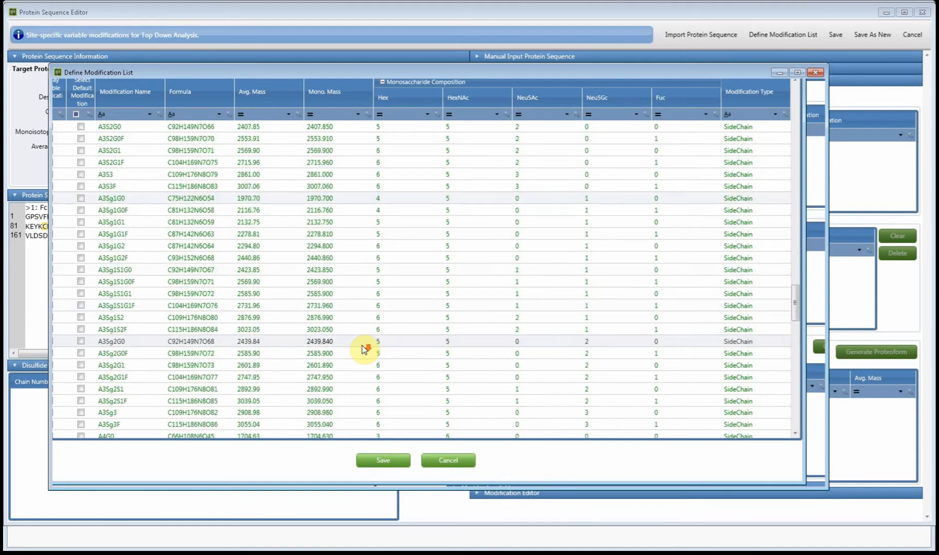
scroll(363, 347, "down", 15)
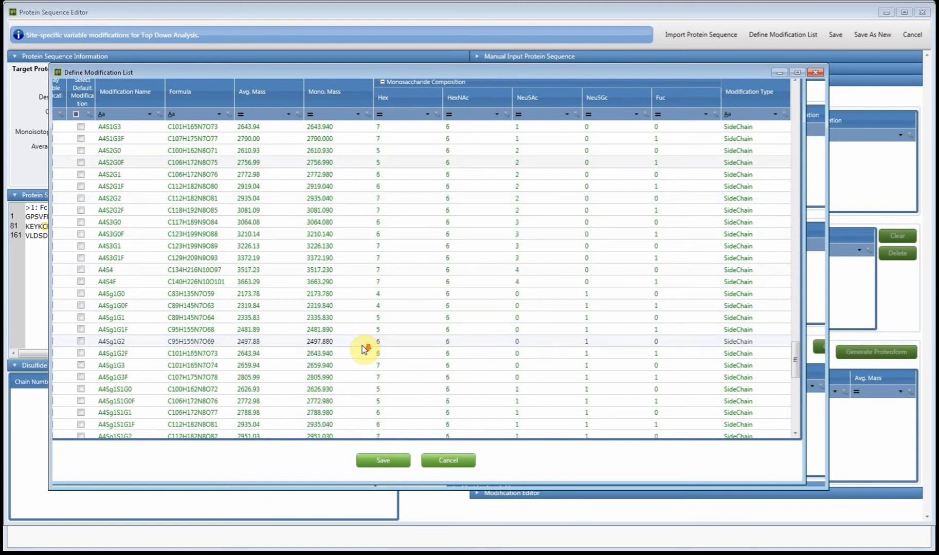
scroll(361, 345, "down", 8)
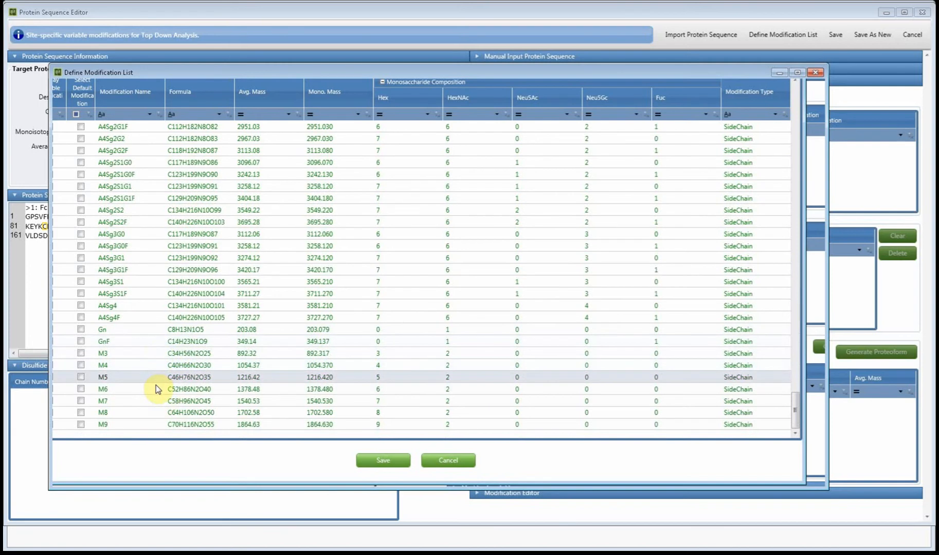
scroll(152, 360, "up", 15)
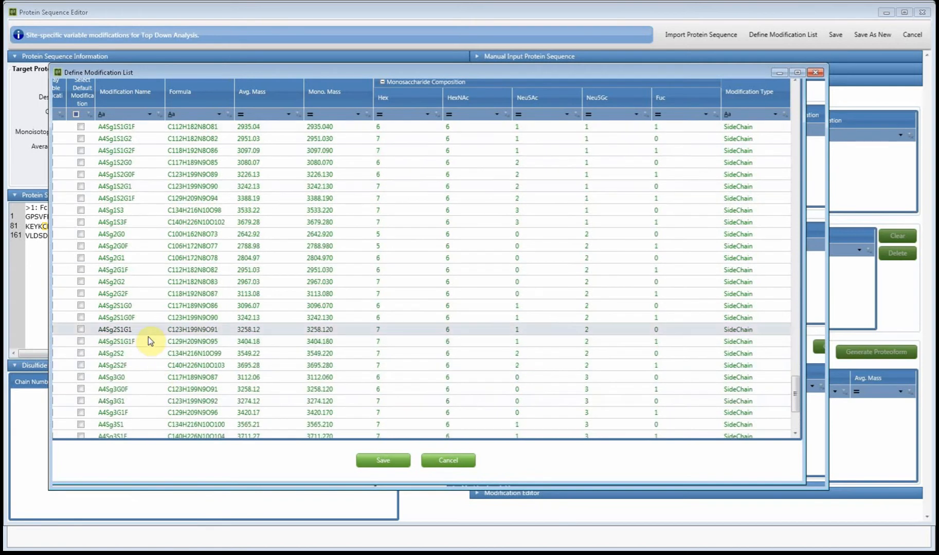
scroll(148, 331, "up", 20)
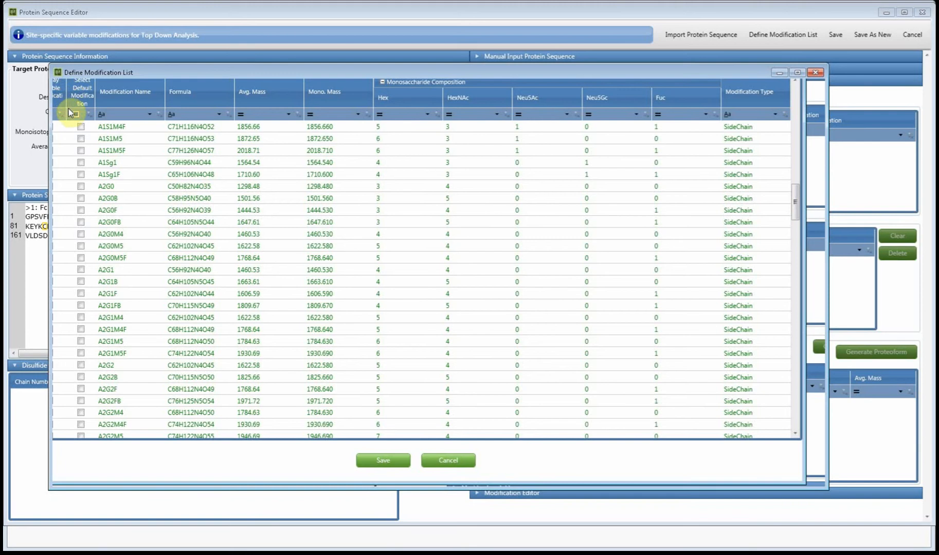
- Widen the default modification column, review the listed glycans, and save the modification list definition
left_click_drag(88, 105, 96, 105)
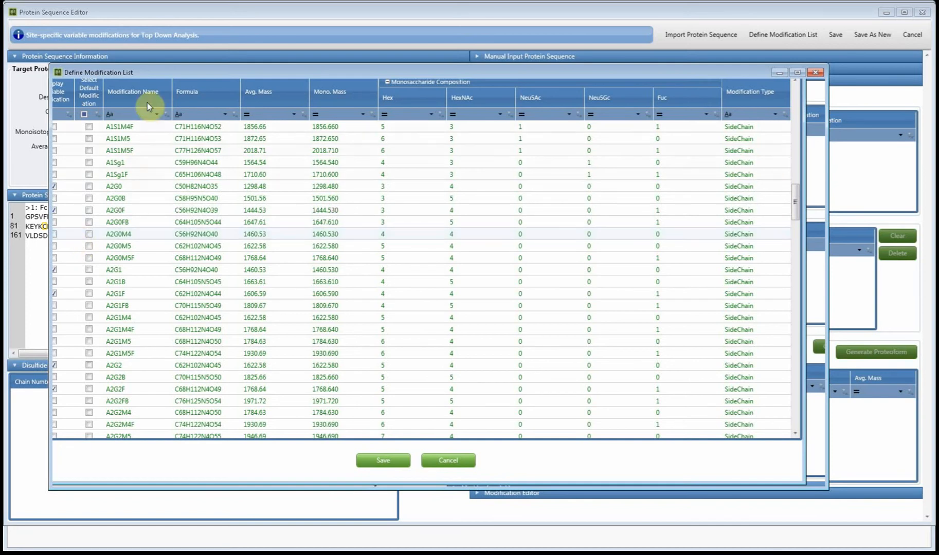
left_click_drag(126, 97, 123, 94)
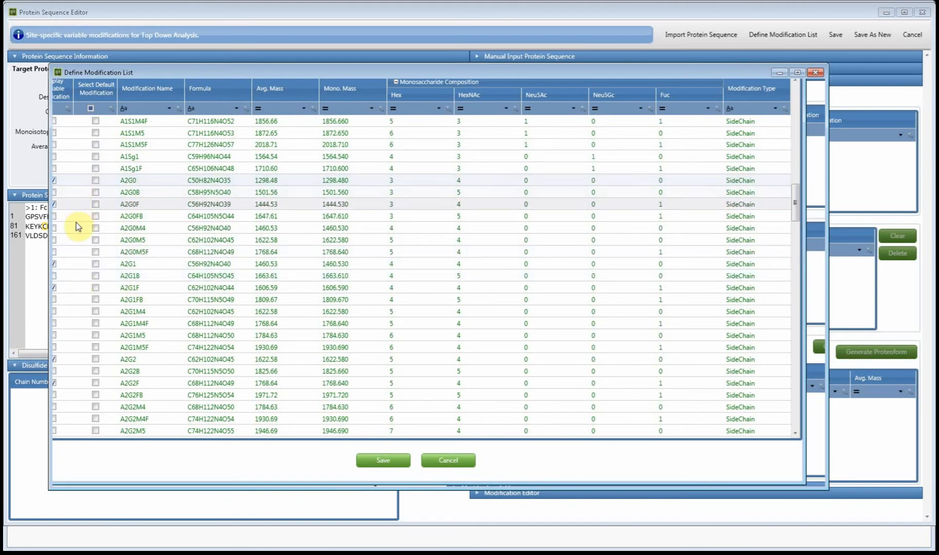
scroll(80, 288, "down", 2)
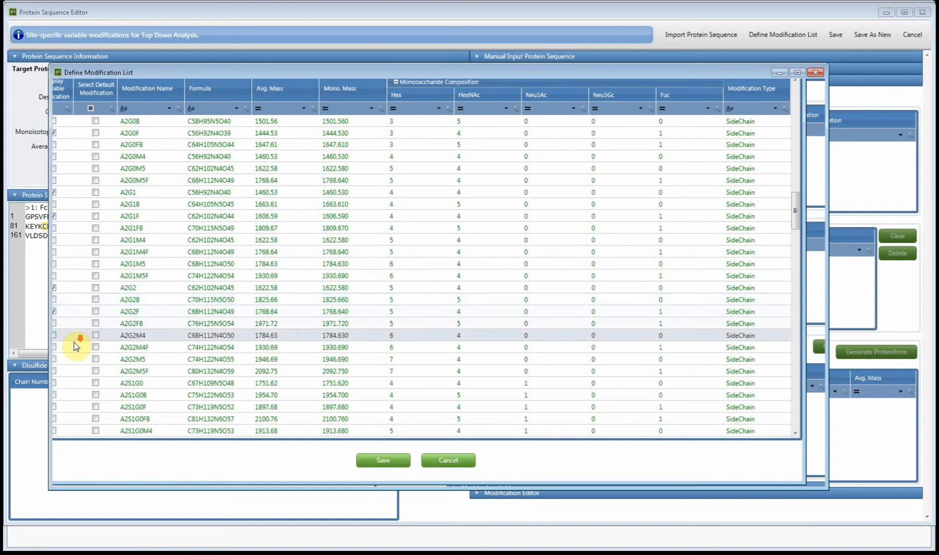
scroll(78, 246, "up", 4)
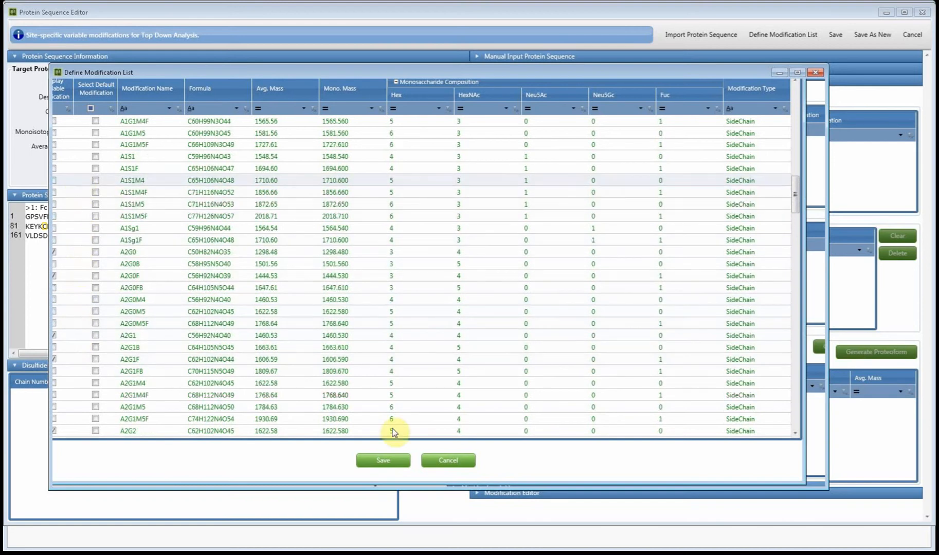
left_click(404, 463)
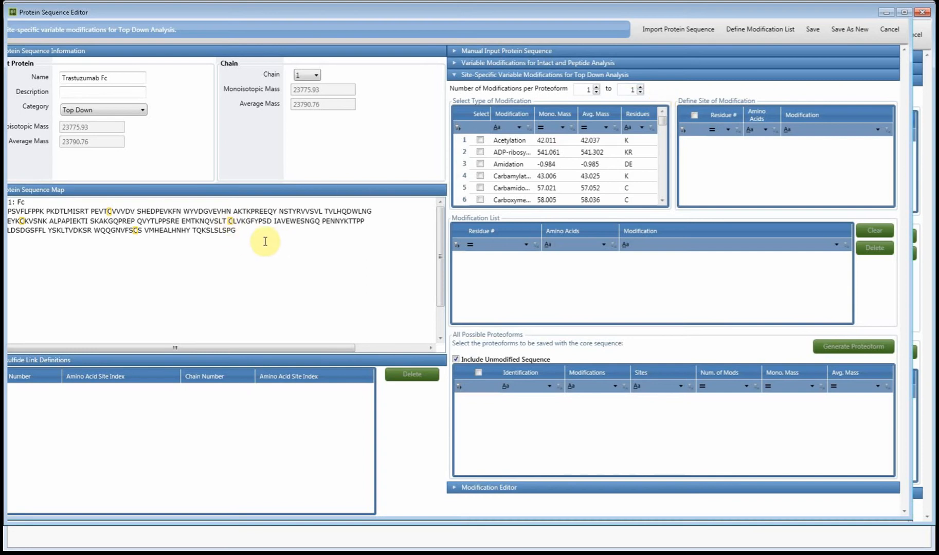
- Highlight the whole Fc sequence and filter the site-specific modification types to residue N
left_click_drag(265, 240, 11, 206)
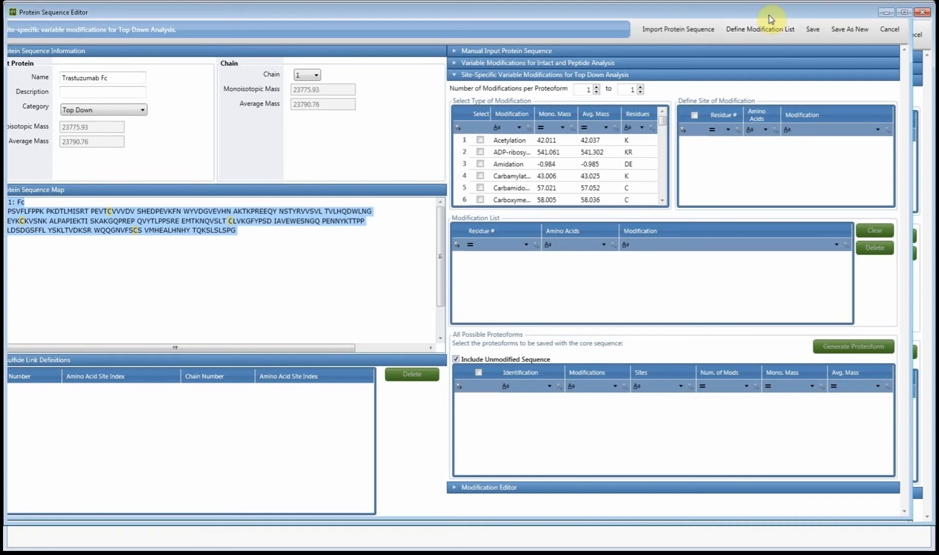
left_click_drag(688, 129, 686, 197)
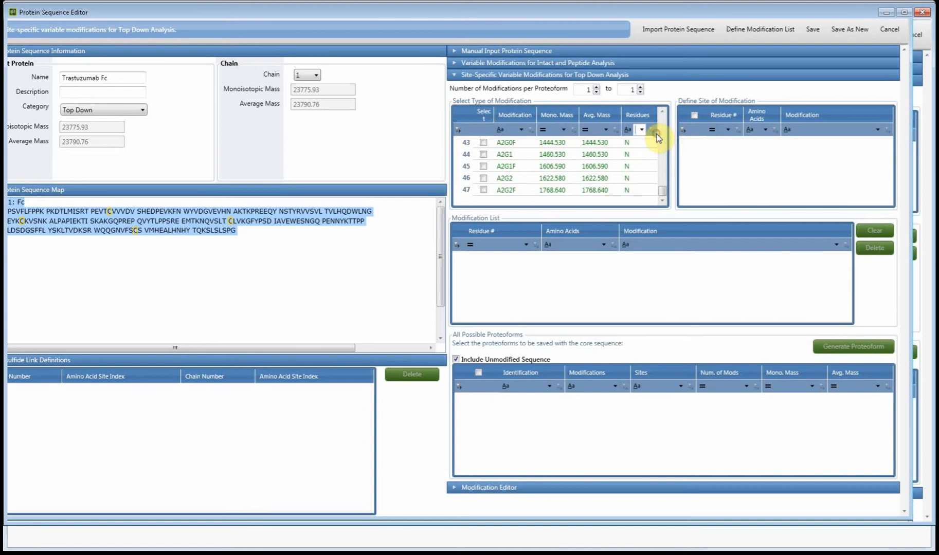
type("N")
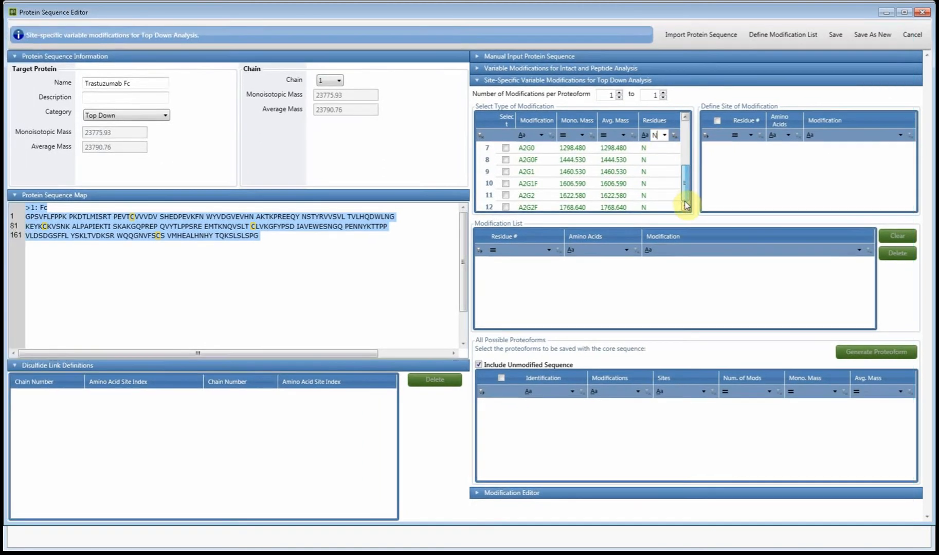
left_click_drag(685, 206, 686, 153)
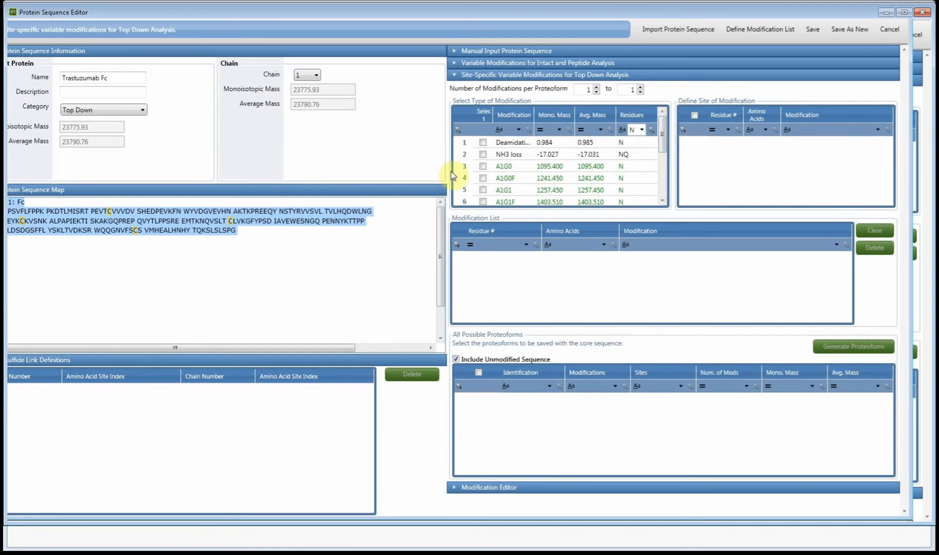
- Choose the A1G0 glycan, review its possible N sites, and assign it to residue 61
left_click(503, 169)
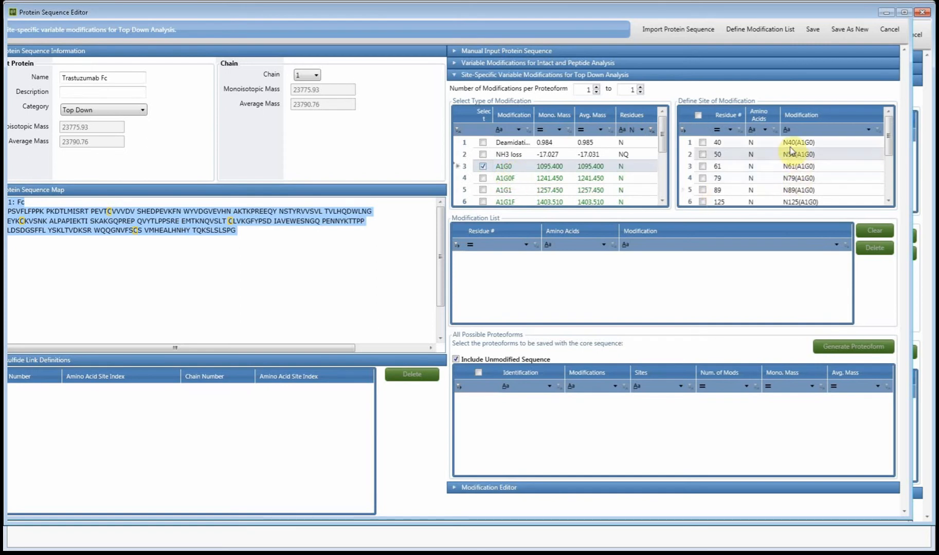
left_click(262, 238)
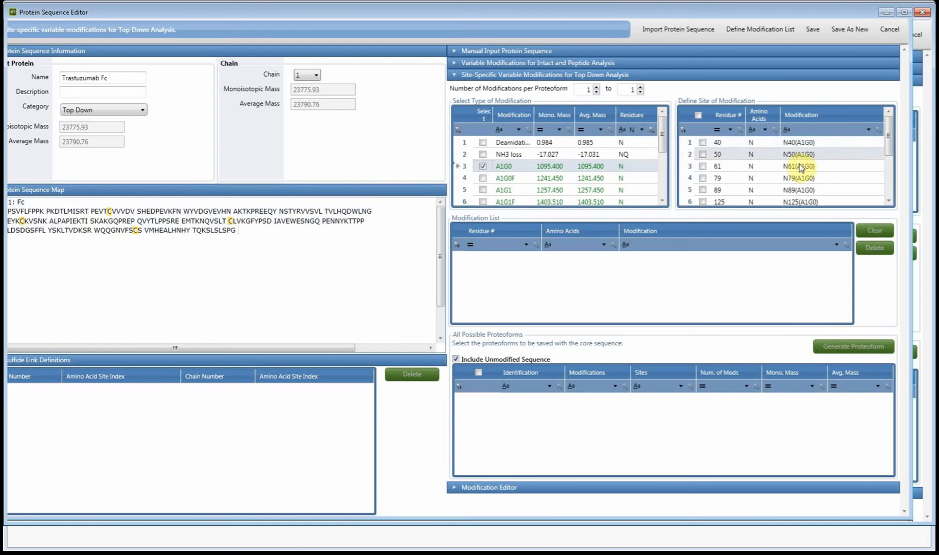
scroll(810, 175, "down", 2)
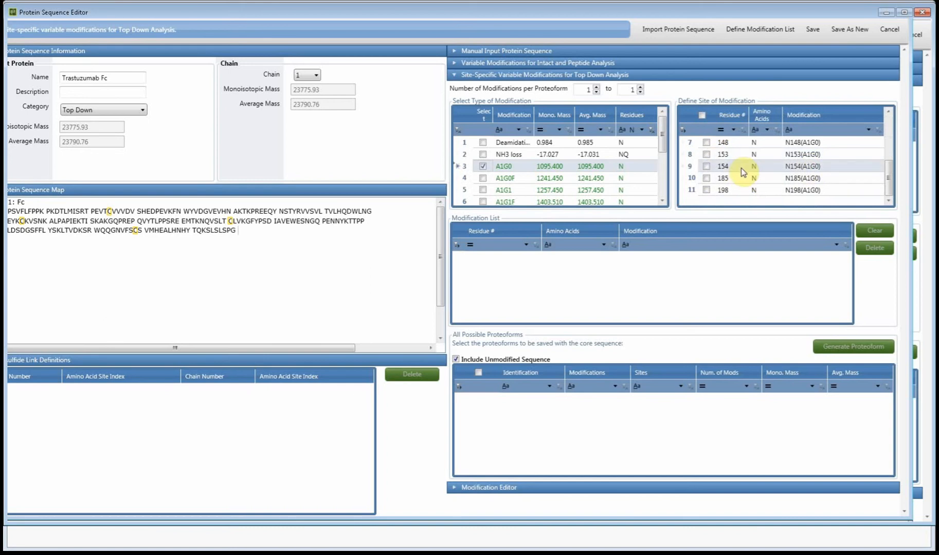
scroll(746, 176, "up", 2)
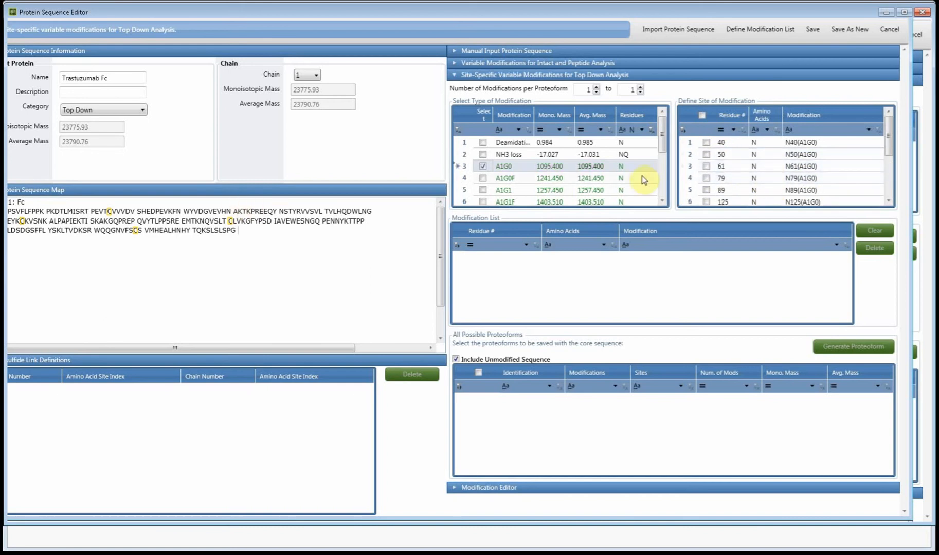
left_click(729, 171)
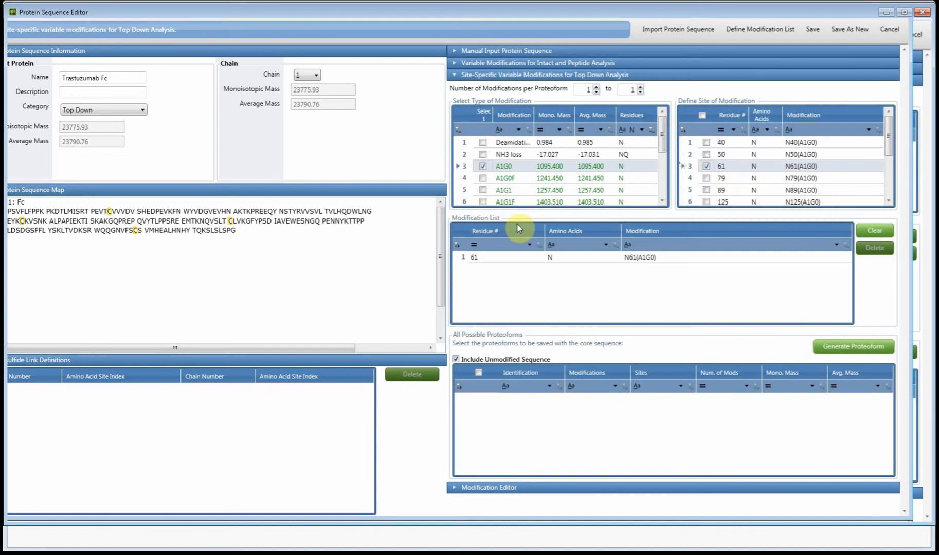
- Add the A1G0F, A1G1 and A1G1F glycans at residue N61 to the modification list
left_click(506, 184)
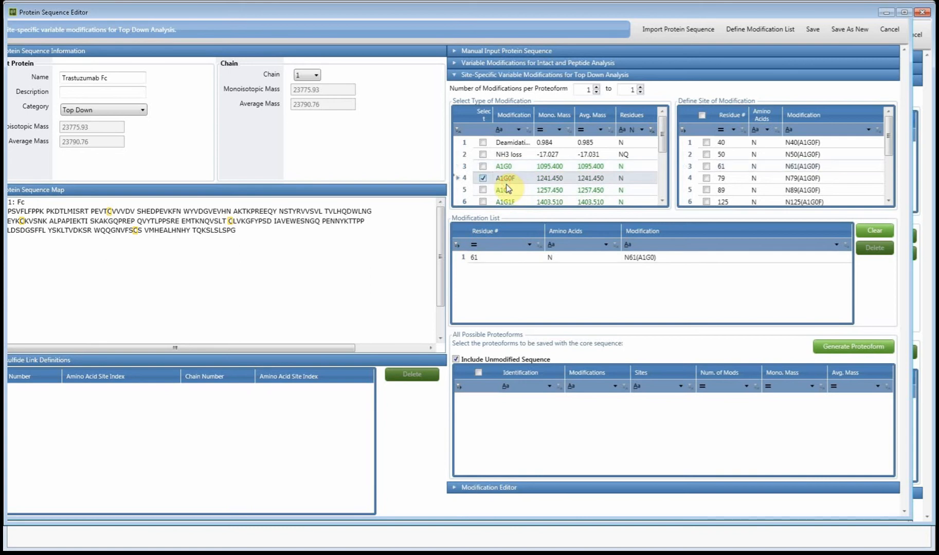
left_click(729, 170)
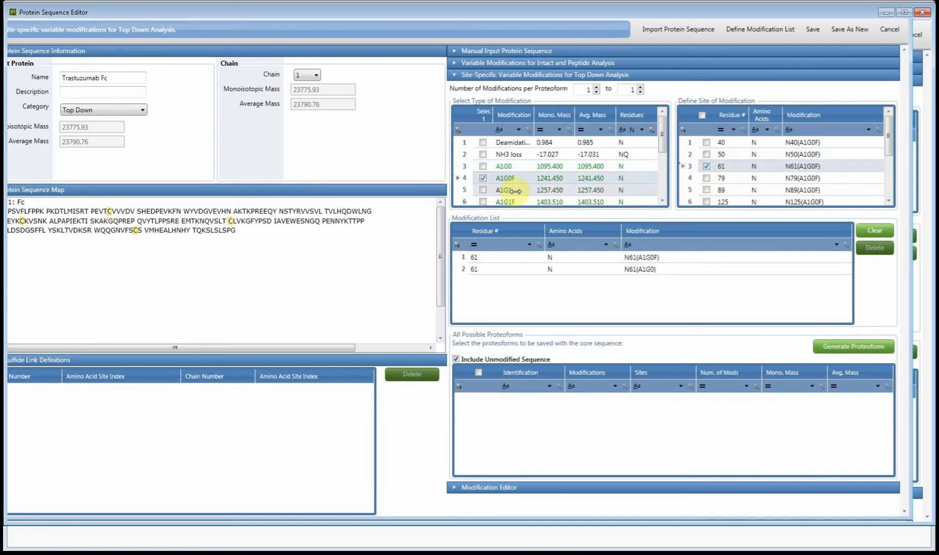
left_click(506, 193)
left_click(729, 171)
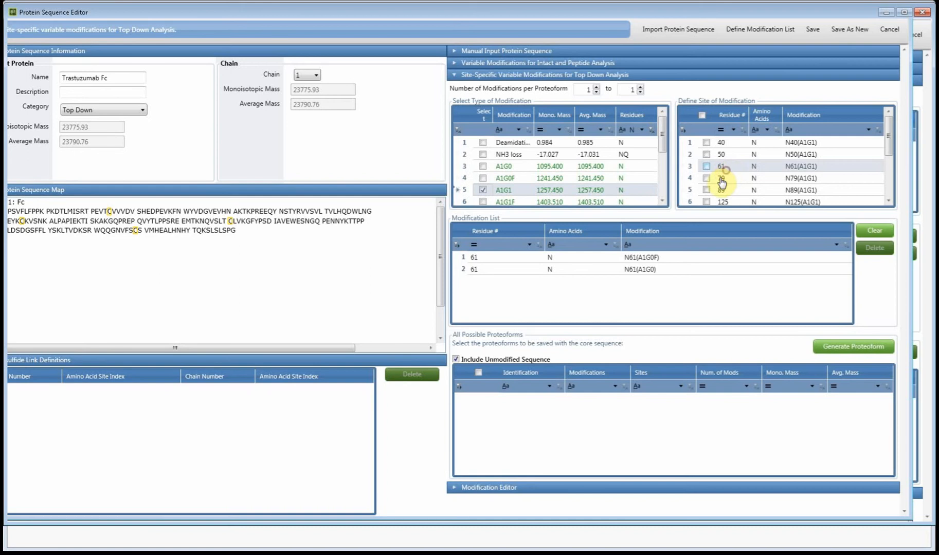
scroll(566, 186, "down", 3)
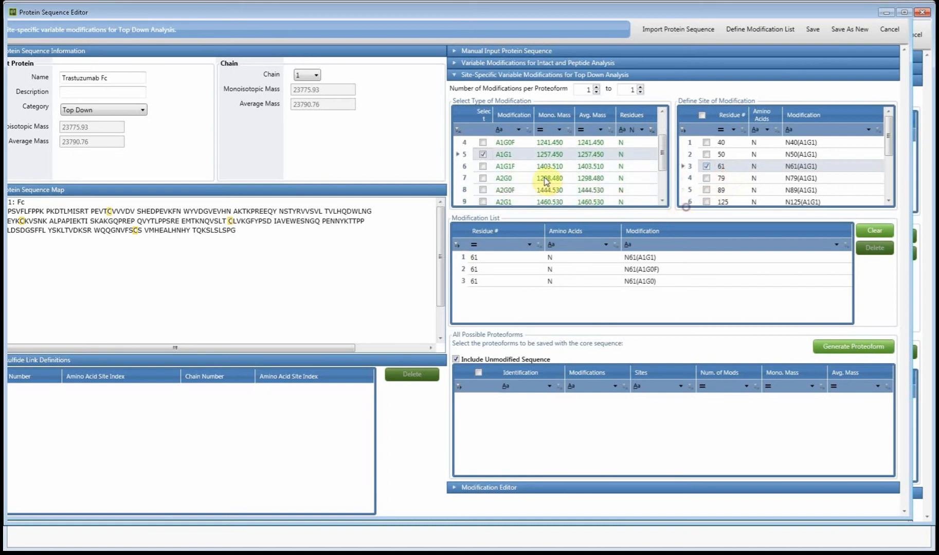
left_click(504, 167)
left_click(727, 169)
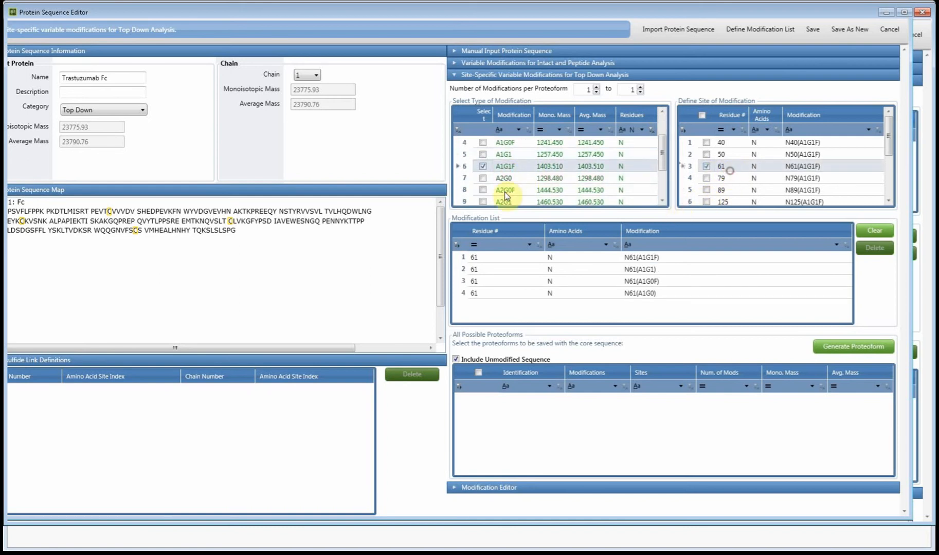
- Add the A2G0, A2G0F and A2G1 glycans at residue N61 to the modification list
left_click(506, 181)
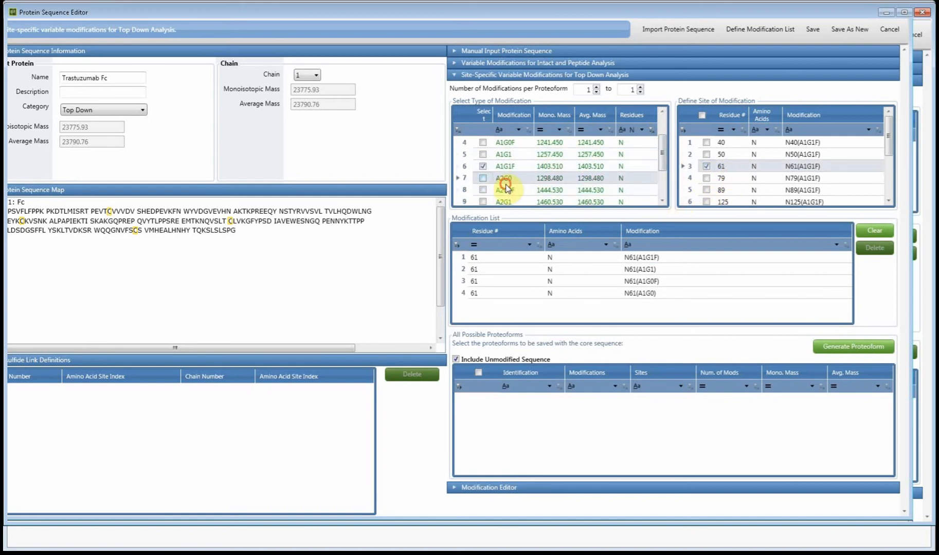
left_click(506, 186)
left_click(727, 168)
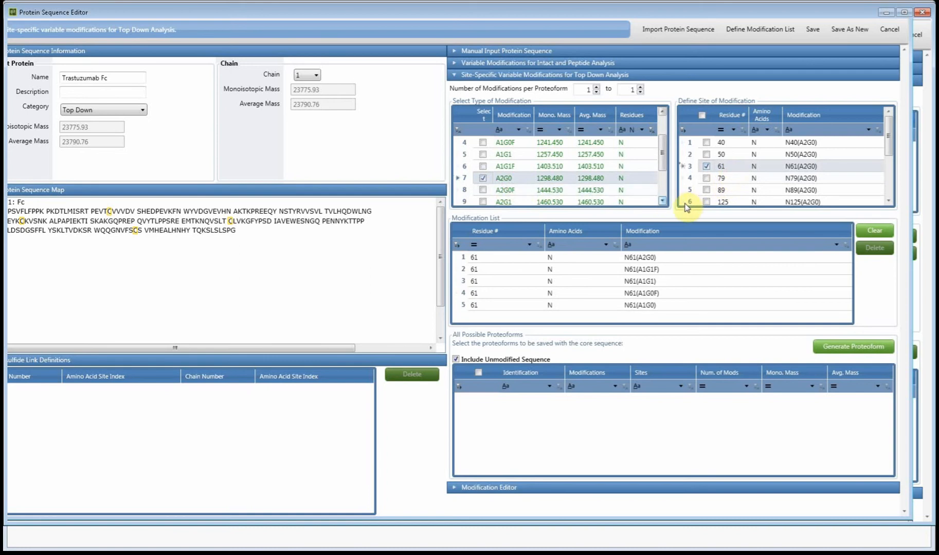
scroll(540, 200, "down", 1)
left_click(504, 181)
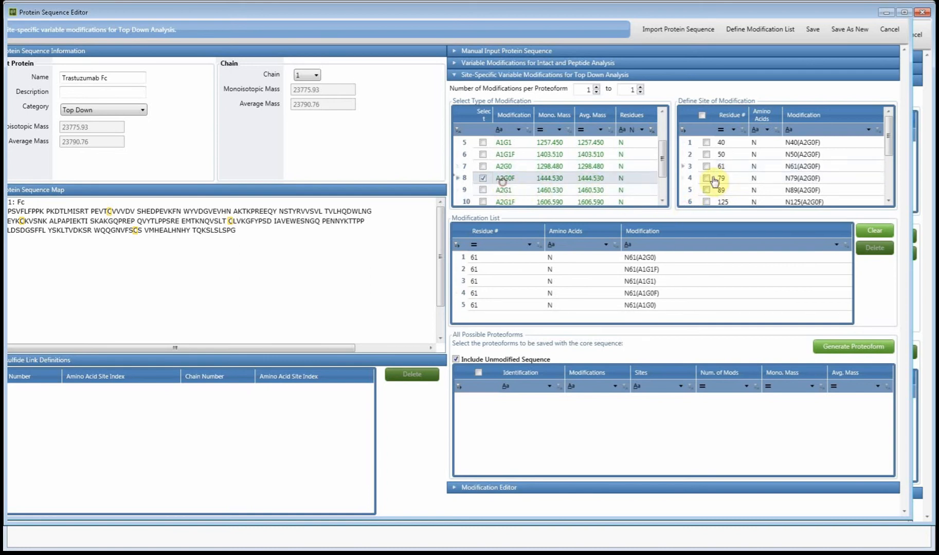
left_click(728, 170)
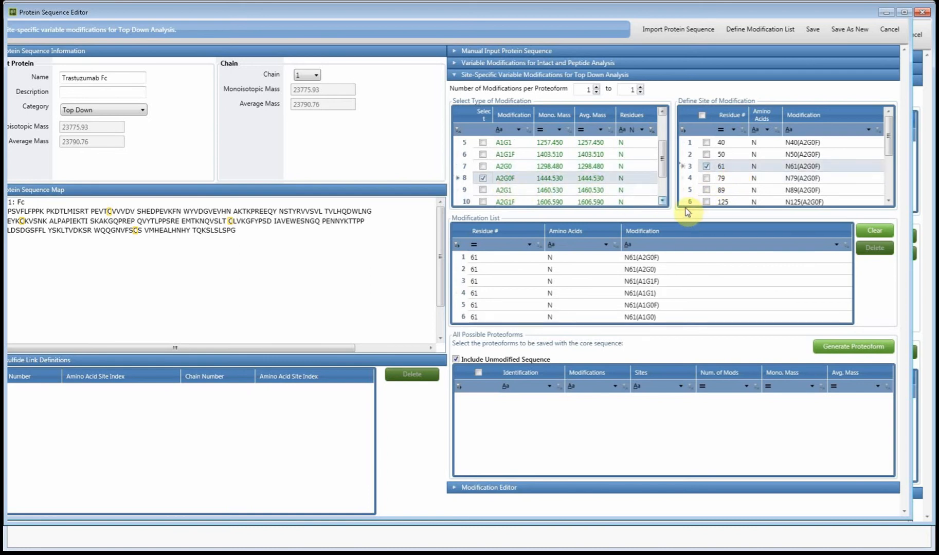
scroll(619, 203, "down", 1)
left_click(505, 179)
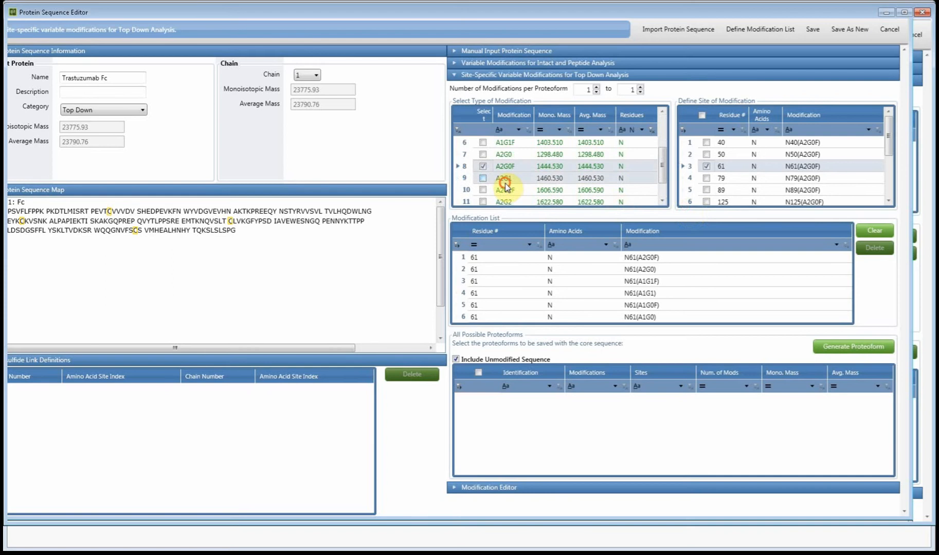
left_click(727, 170)
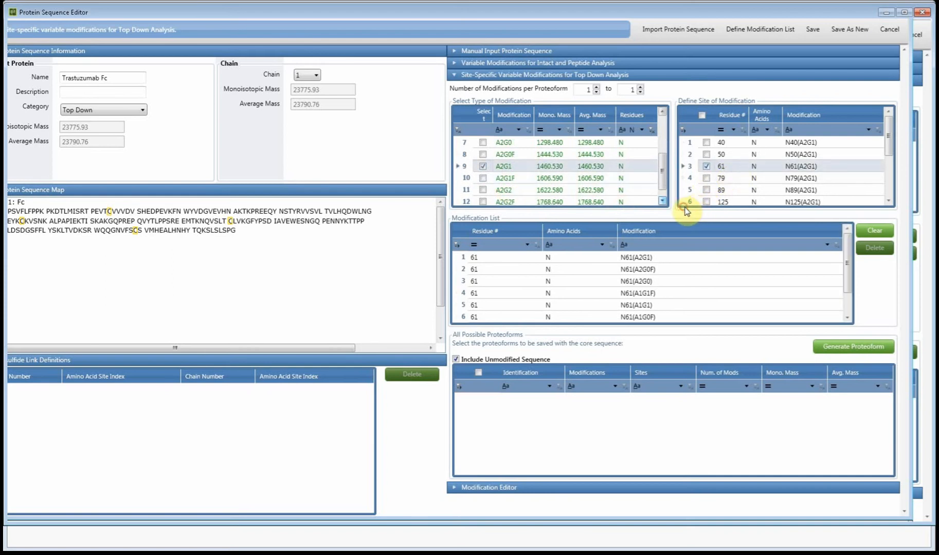
- Add the A2G1F, A2G2 and A2G2F glycans at residue N61 to the modification list
scroll(554, 180, "down", 2)
left_click(505, 169)
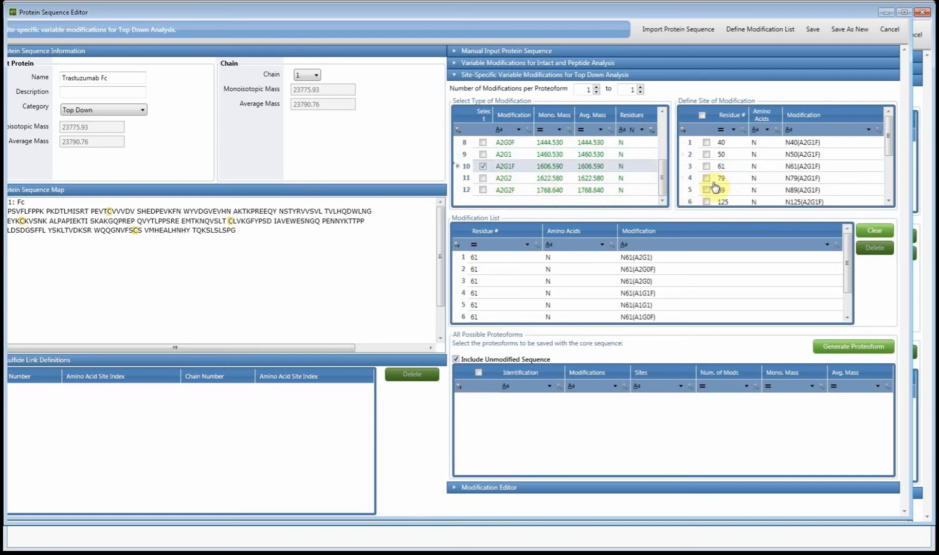
left_click(727, 171)
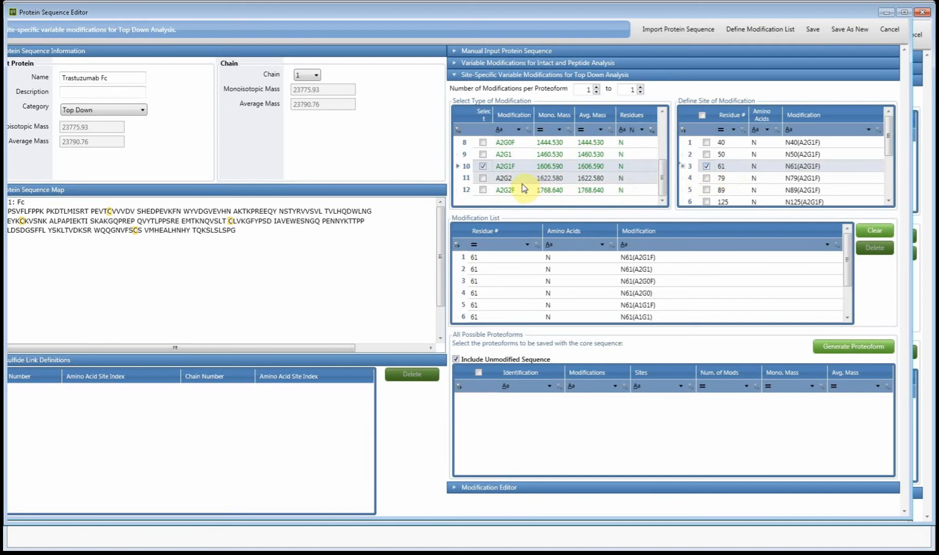
left_click(505, 179)
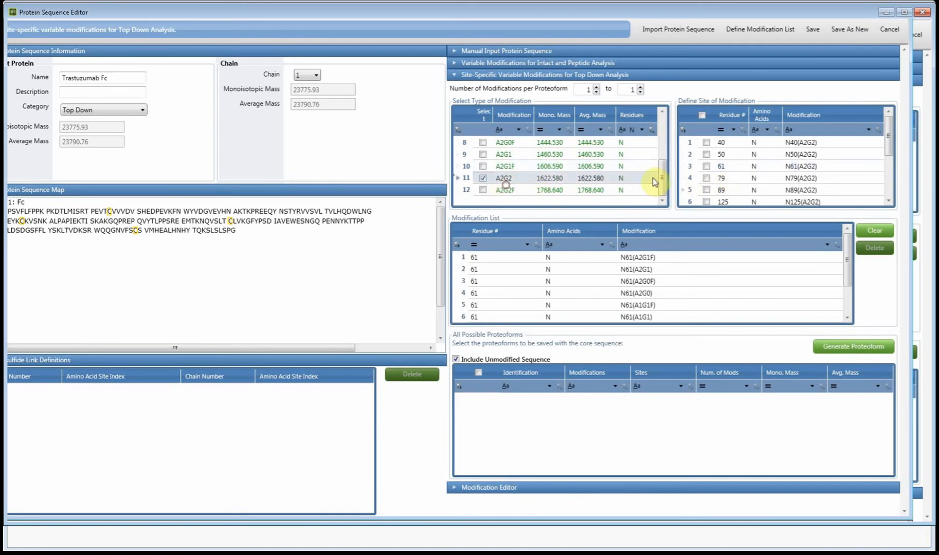
left_click(728, 172)
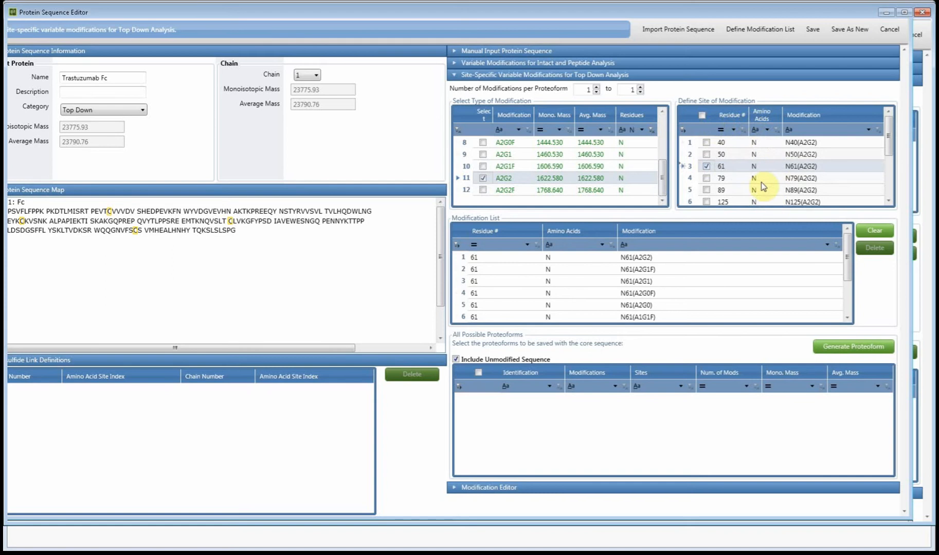
left_click(507, 194)
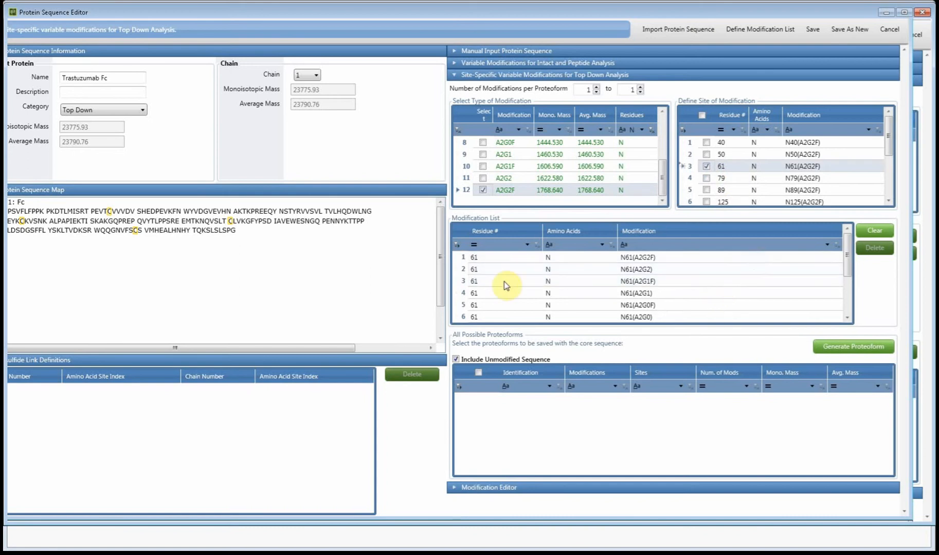
- Review the N61 entries in the modification list and generate all possible proteoforms from them
scroll(528, 307, "down", 2)
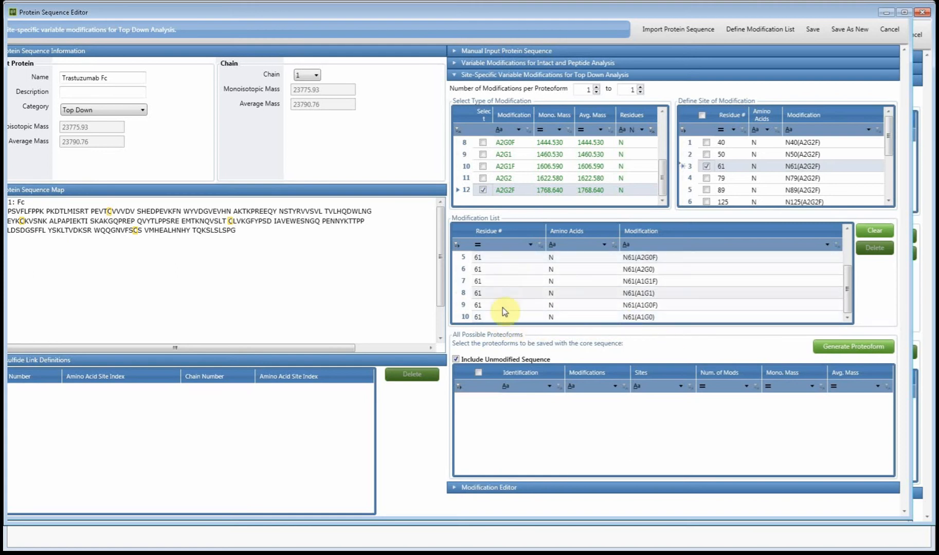
left_click(868, 353)
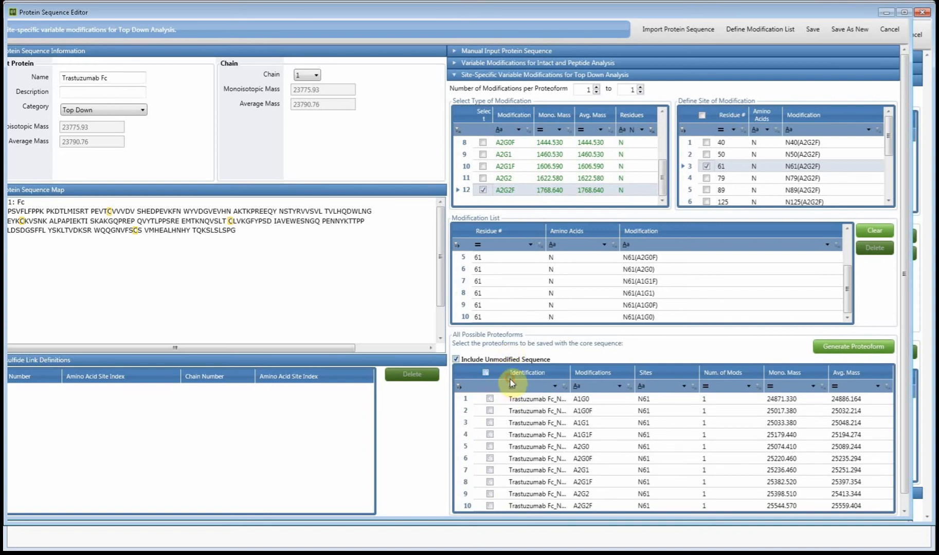
- Try selecting the A1G1 and A1G1F proteoforms, and inspect the A1G0 proteoform's modified site in the sequence map
left_click(515, 422)
left_click(515, 434)
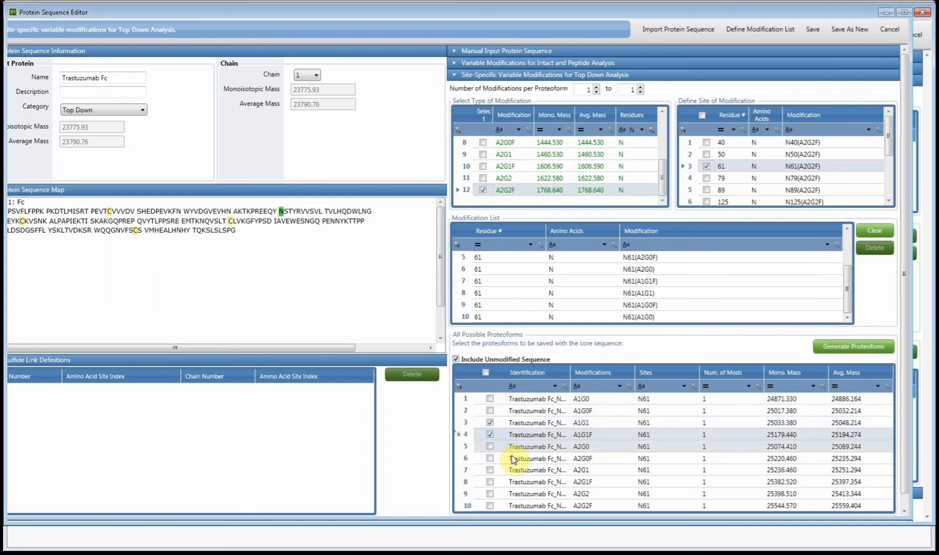
left_click(514, 434)
left_click(514, 422)
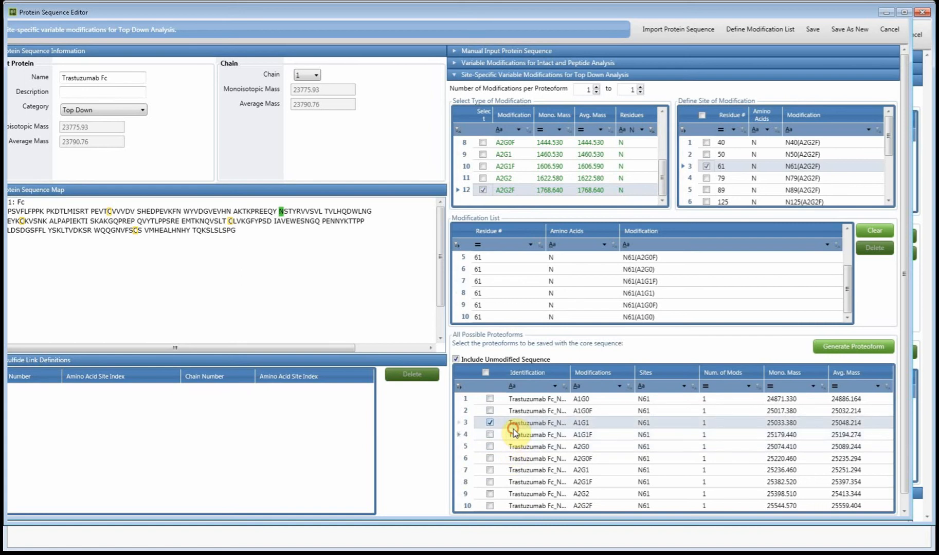
left_click(547, 404)
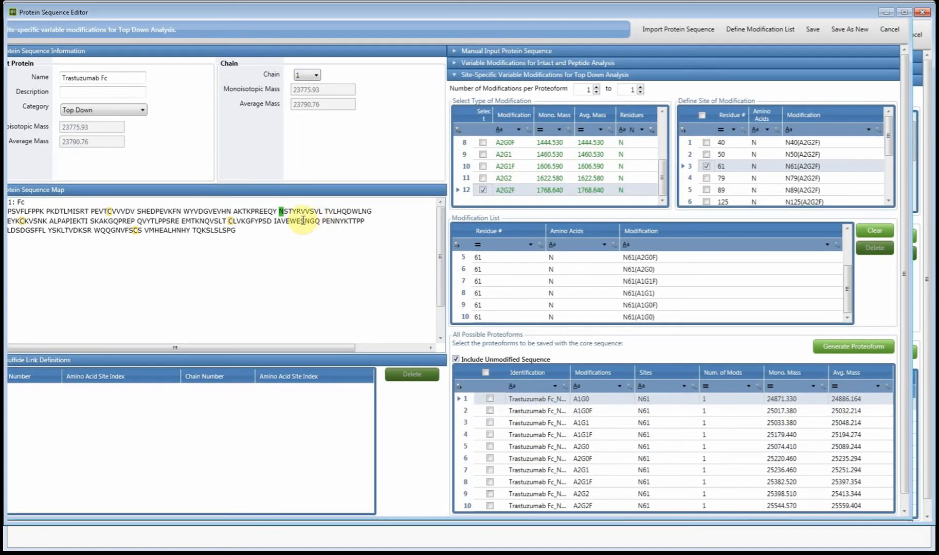
- Select all ten N61 glycan proteoforms, from A1G0 to A2G2F, and save them with the Trastuzumab Fc sequence
left_click(550, 458)
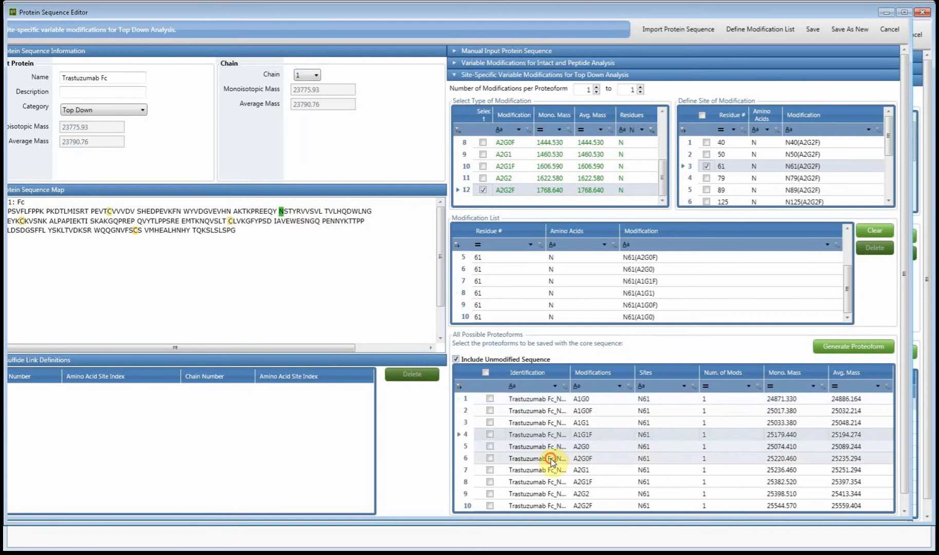
left_click(540, 497)
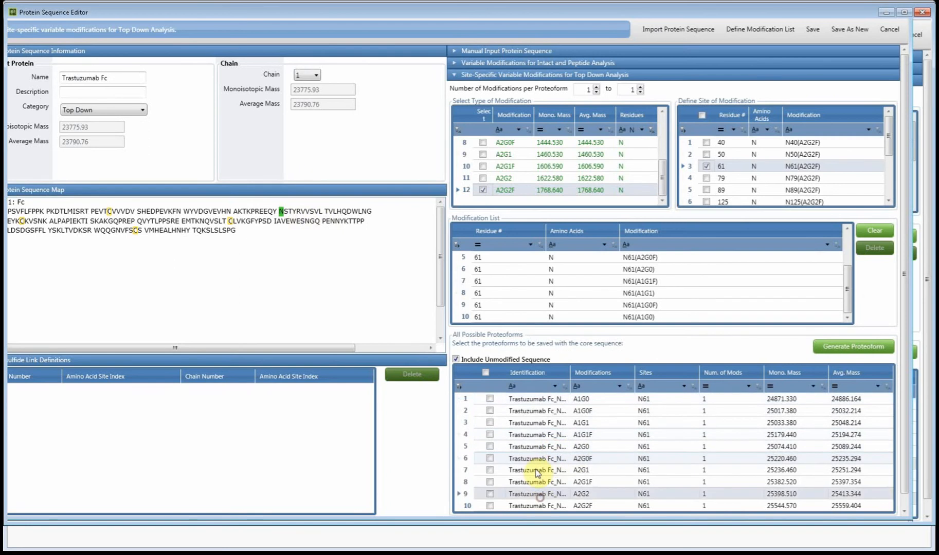
left_click(507, 381)
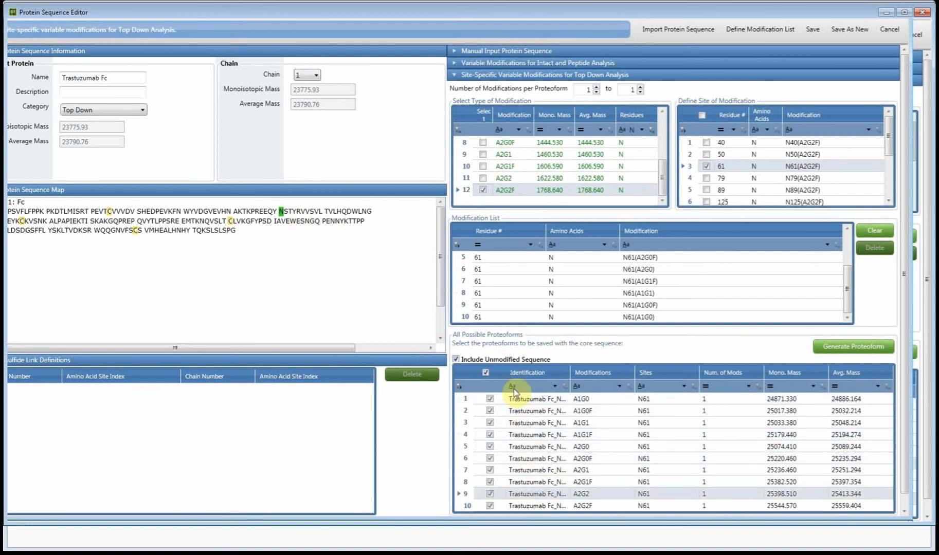
left_click(839, 31)
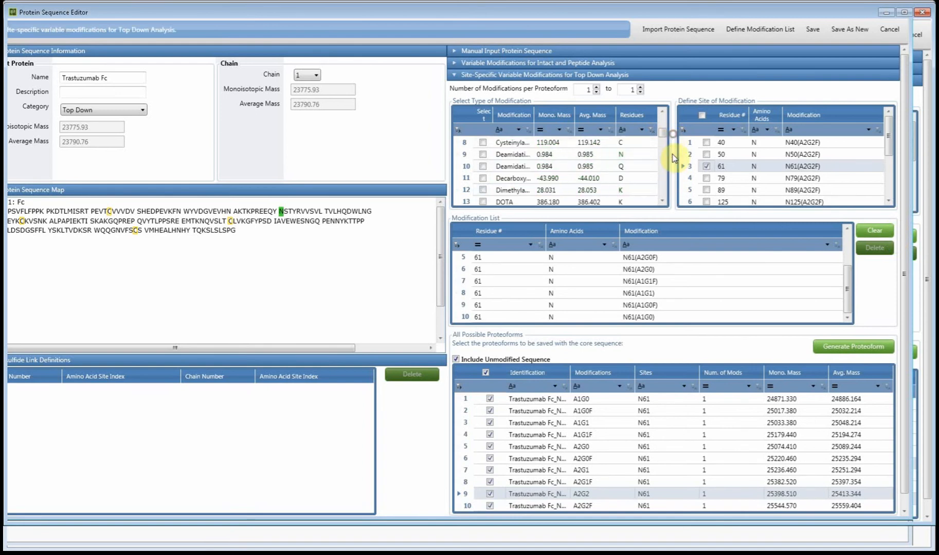
- Filter the modification types by residue M and add Oxidation (MW) at every listed site, allowing 1 to 2 modifications per proteoform
left_click(651, 130)
left_click(633, 130)
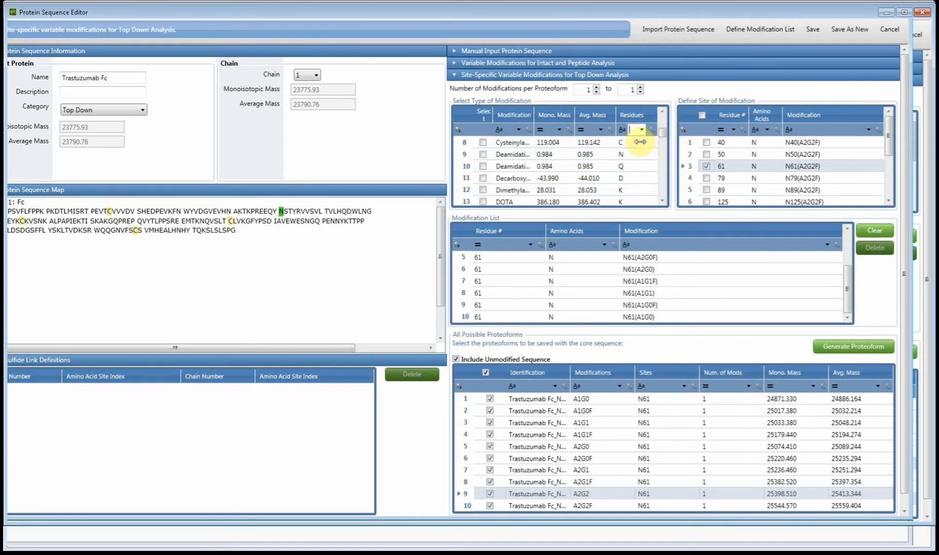
type("m")
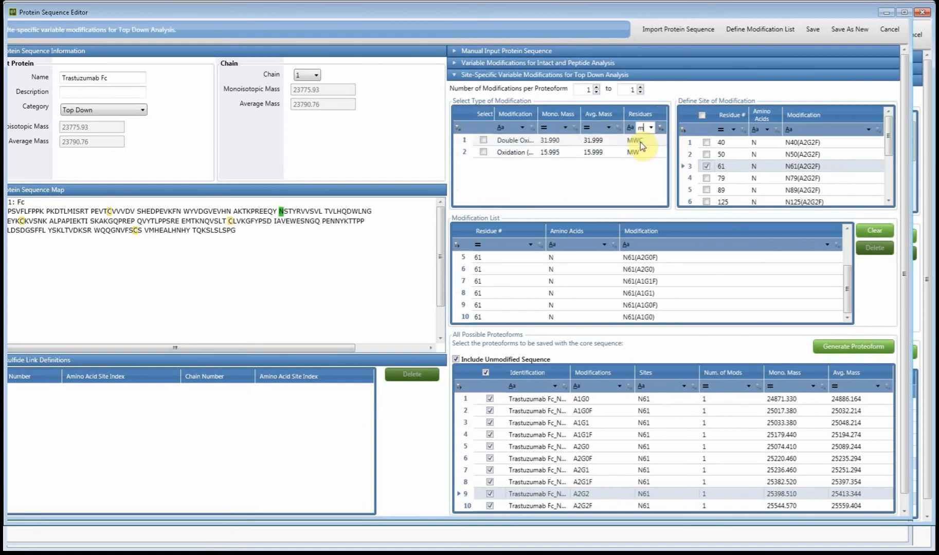
left_click(505, 157)
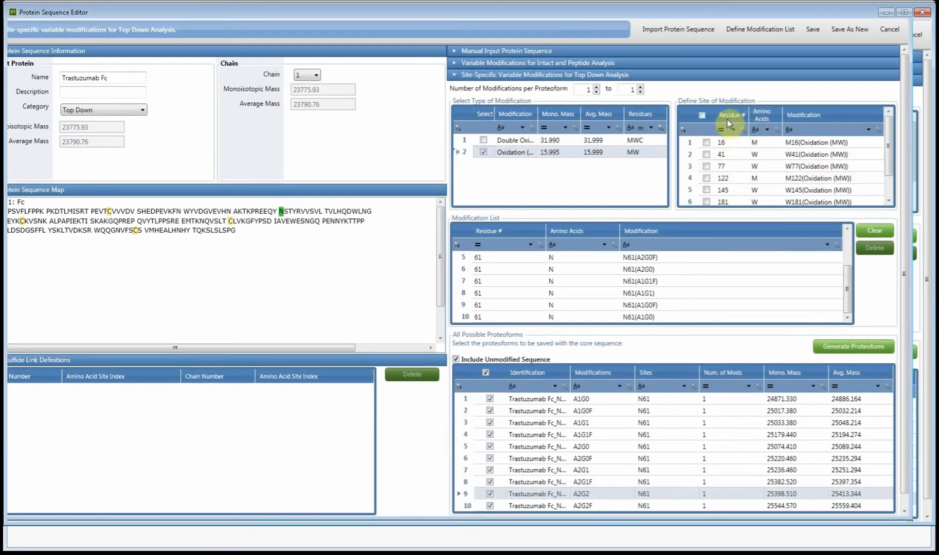
left_click(702, 115)
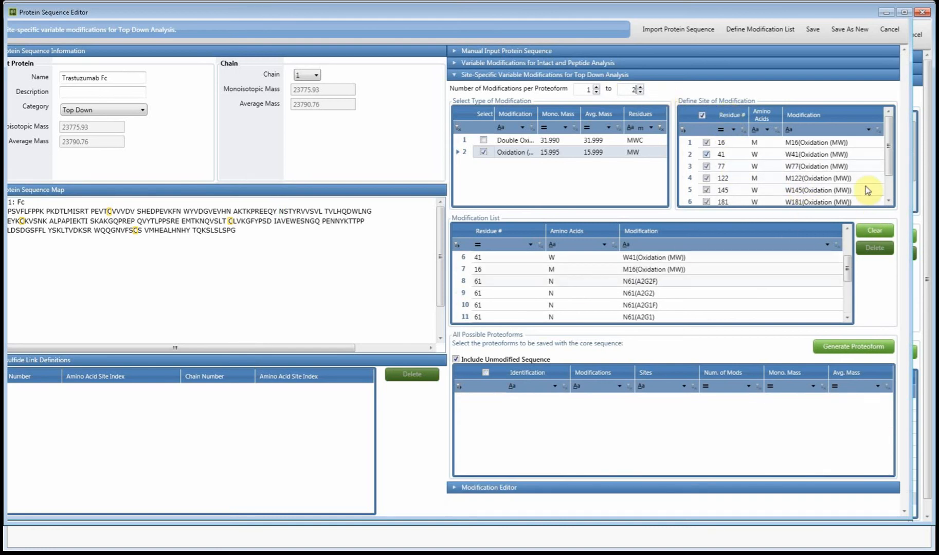
- Review the oxidation and N61 glycan entries in the modification list and generate all possible proteoforms from them
left_click_drag(870, 273, 855, 244)
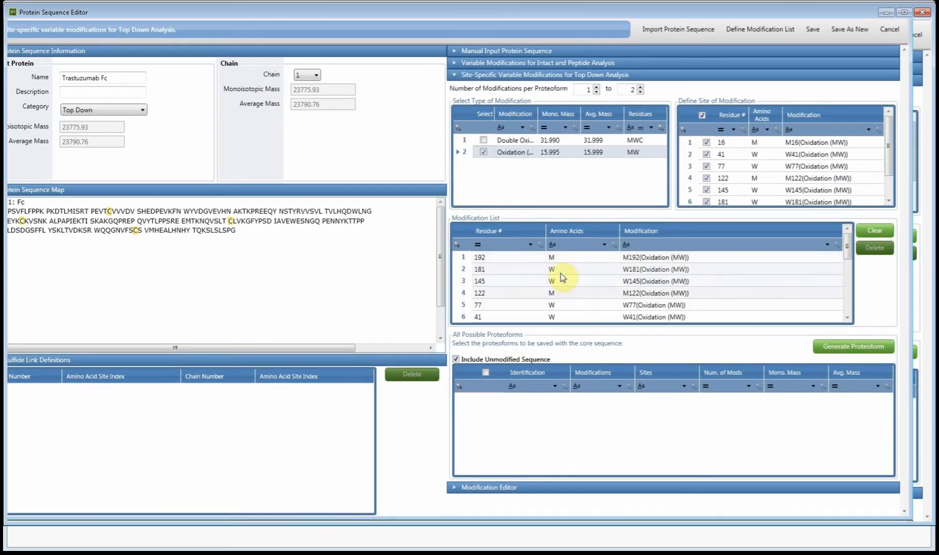
left_click(592, 270)
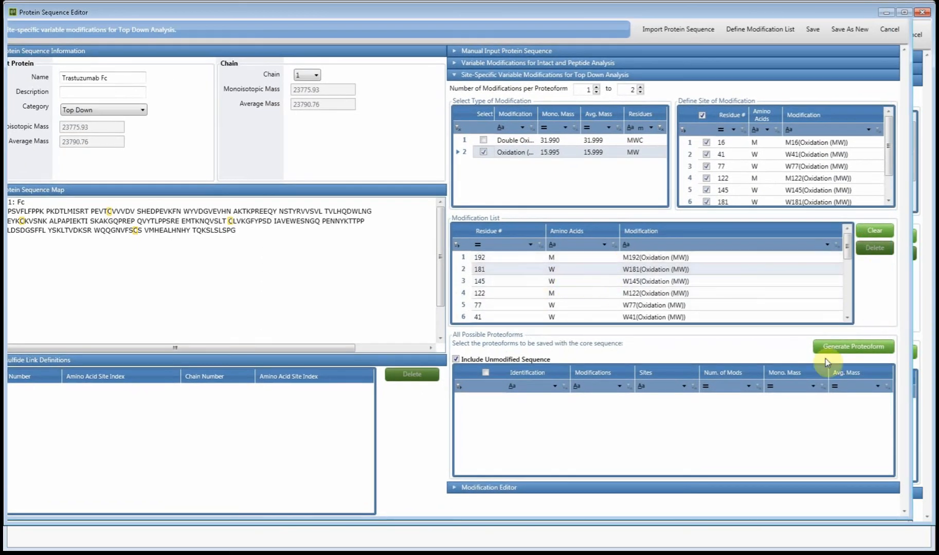
left_click(865, 353)
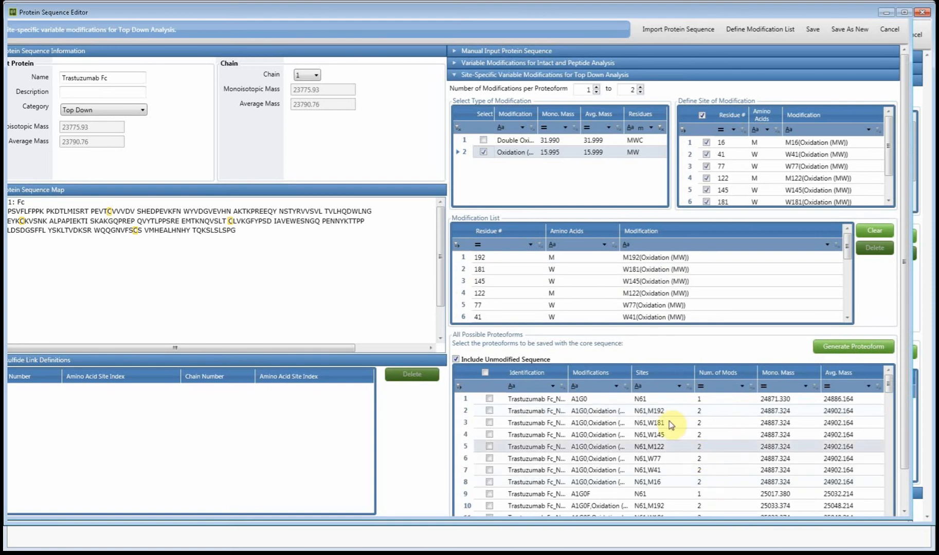
- Widen the proteoform table's Modifications column and examine the generated glycan and oxidation combinations with their sites
left_click_drag(655, 381, 654, 382)
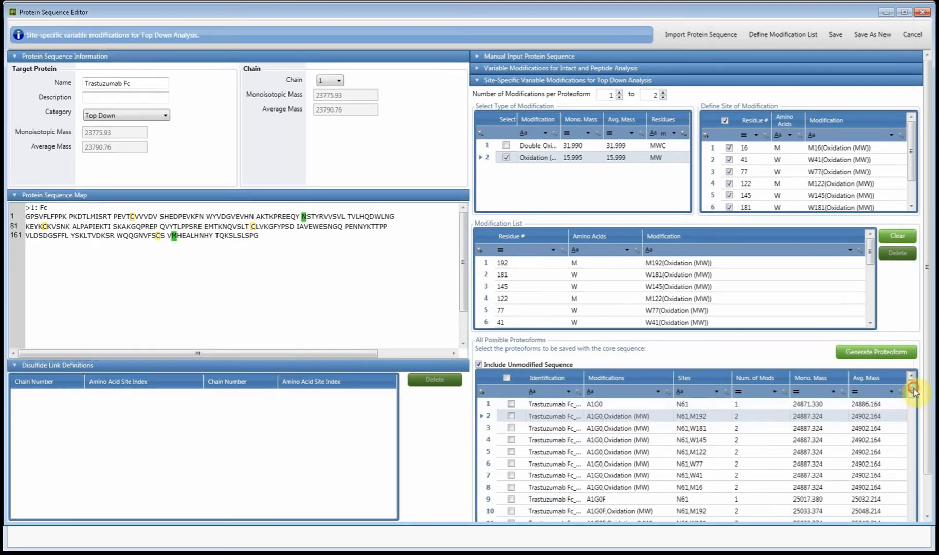
left_click_drag(915, 392, 914, 510)
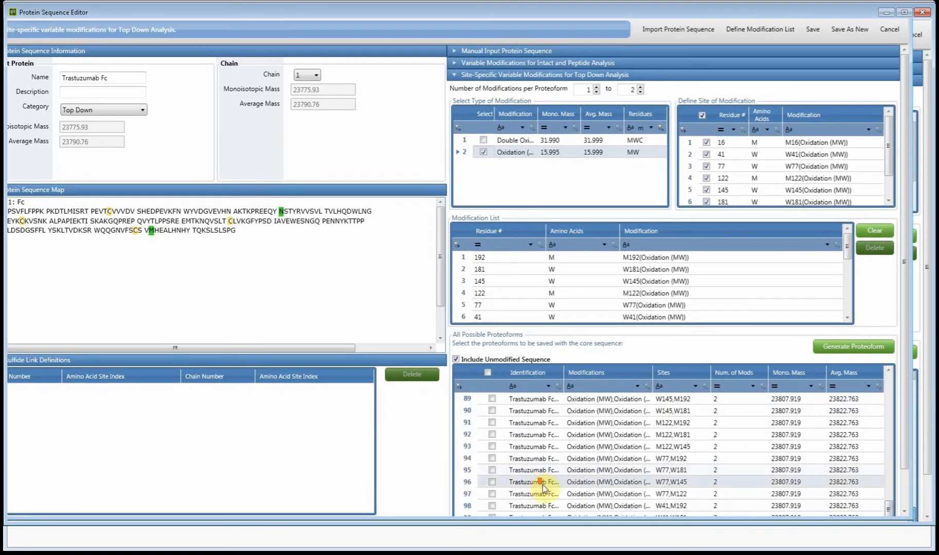
scroll(561, 486, "down", 3)
scroll(928, 460, "down", 2)
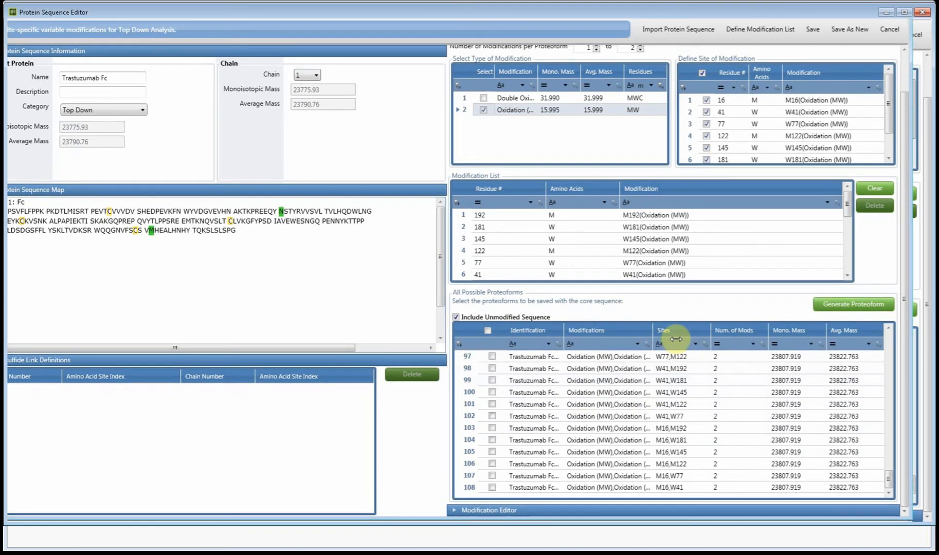
left_click_drag(675, 339, 726, 336)
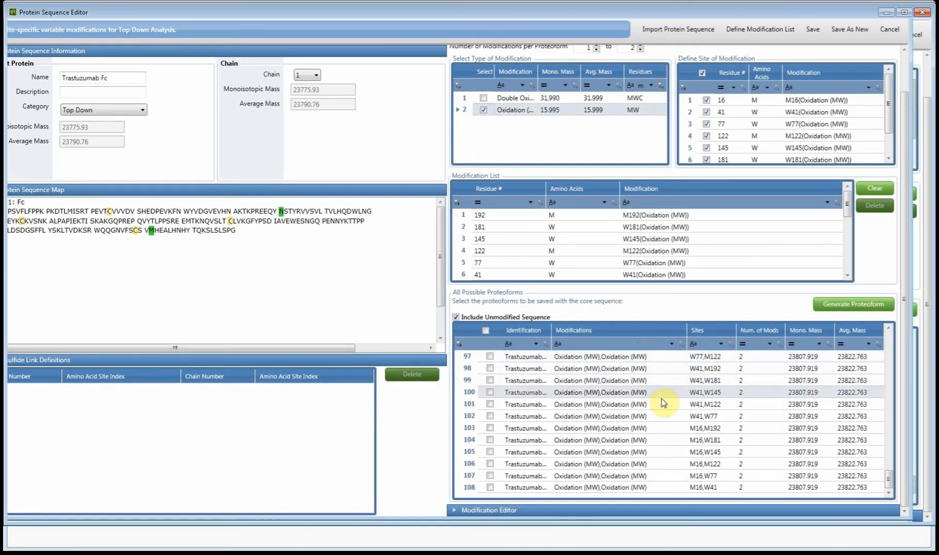
scroll(648, 412, "up", 5)
scroll(599, 384, "up", 3)
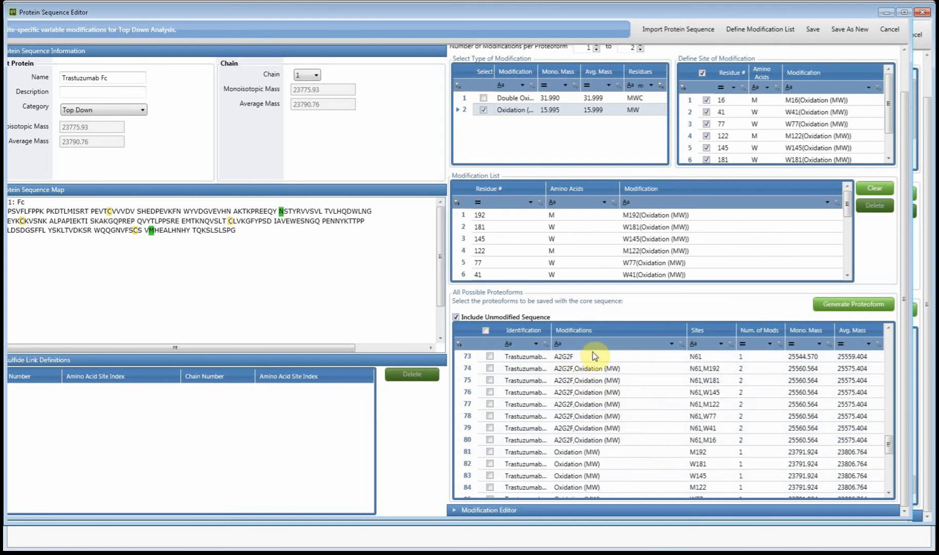
- Filter the generated proteoforms by site N61 and review the glycan entries with and without oxidation
left_click(727, 356)
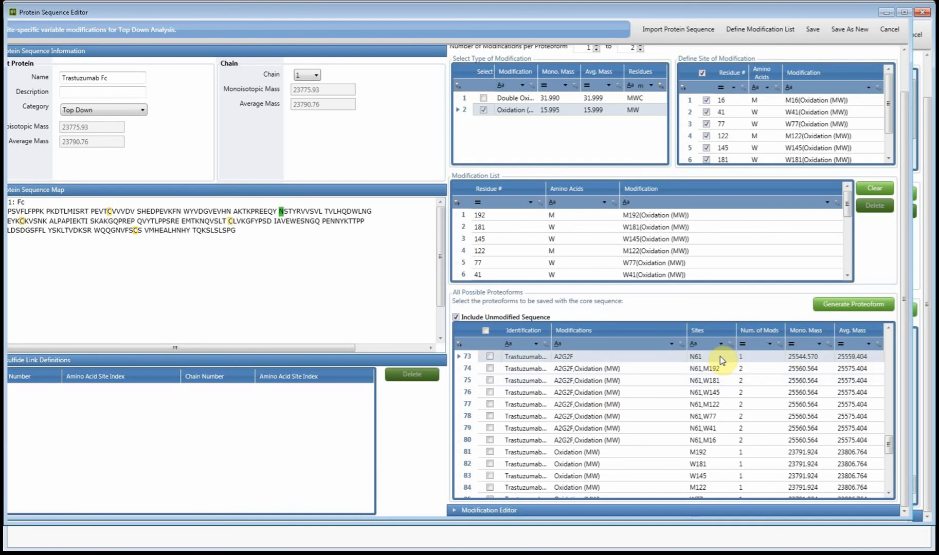
left_click(723, 344)
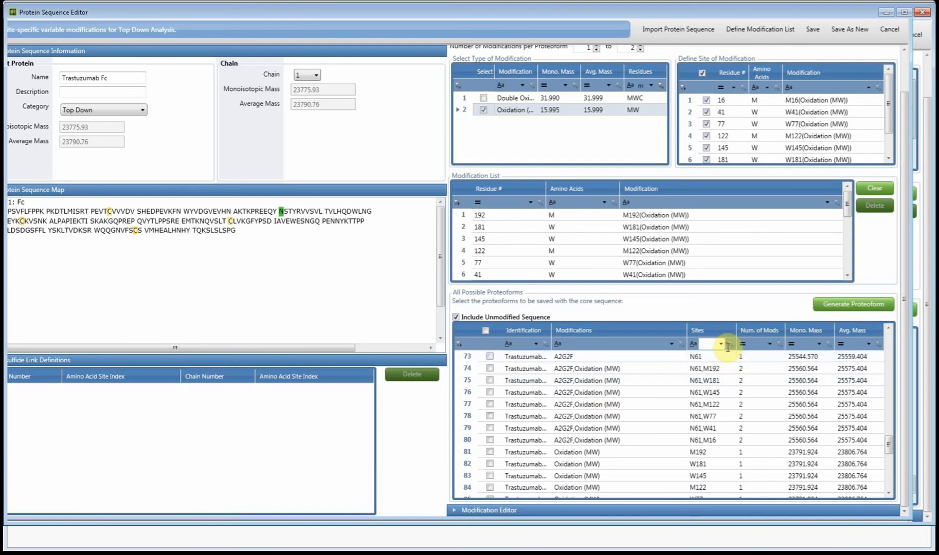
type("n6")
type("1")
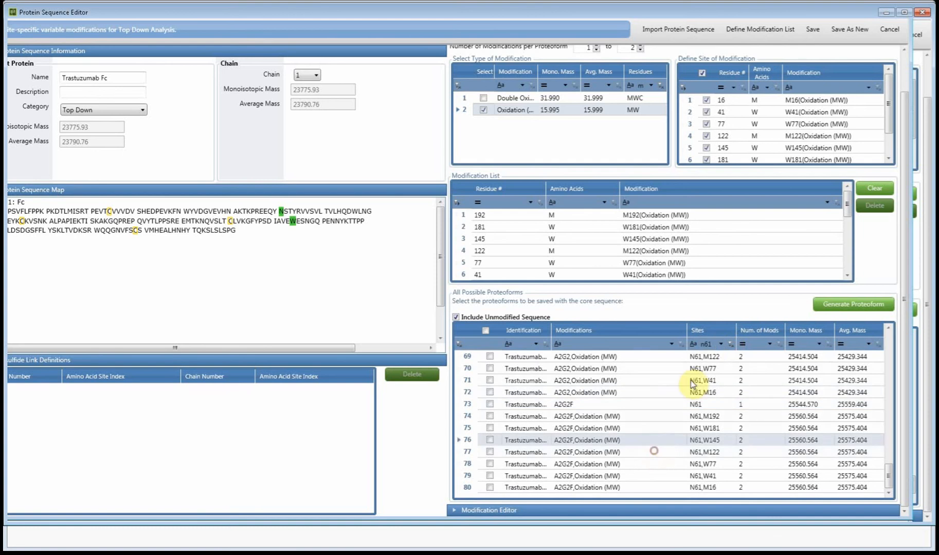
scroll(700, 383, "up", 5)
scroll(700, 383, "up", 18)
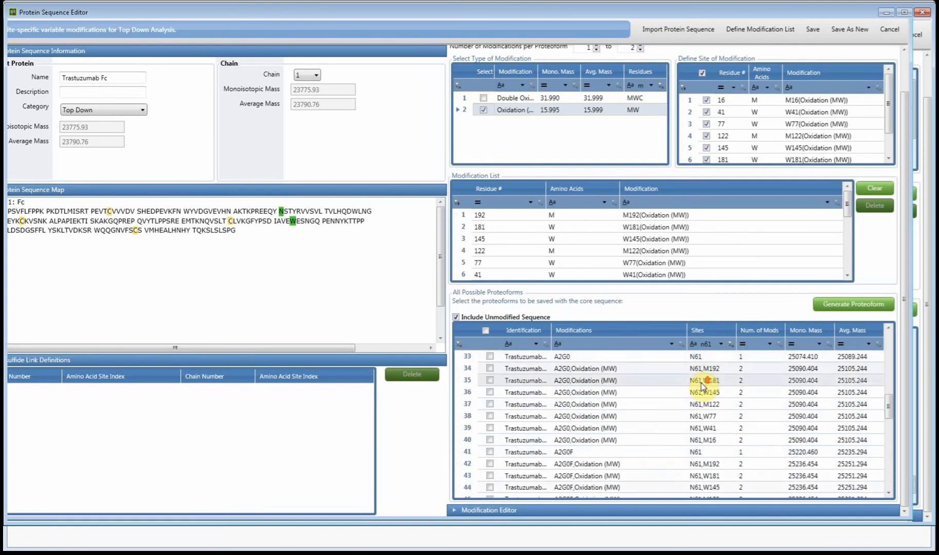
scroll(700, 380, "down", 20)
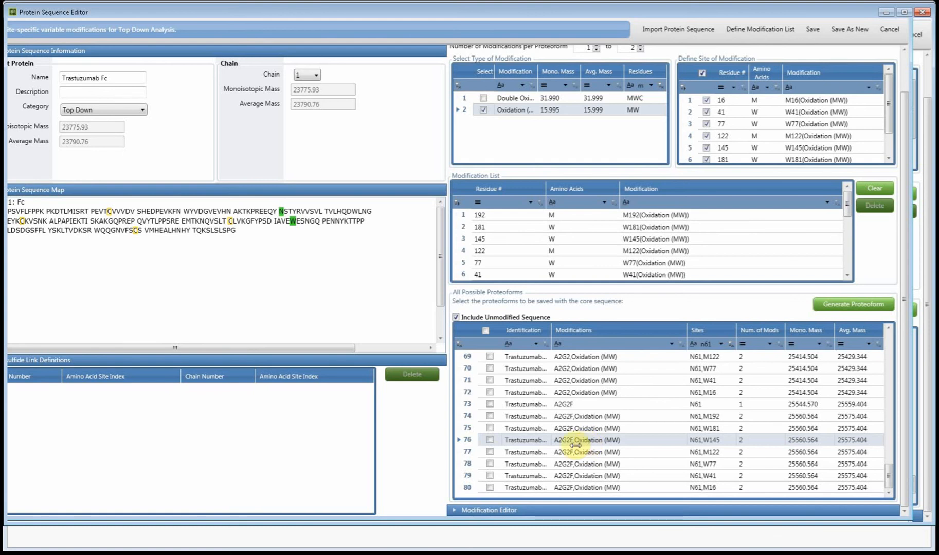
- Discard the unsaved Fc oxidation edits and import the Trastuzumab Fd FASTA file into a new protein sequence
left_click(918, 39)
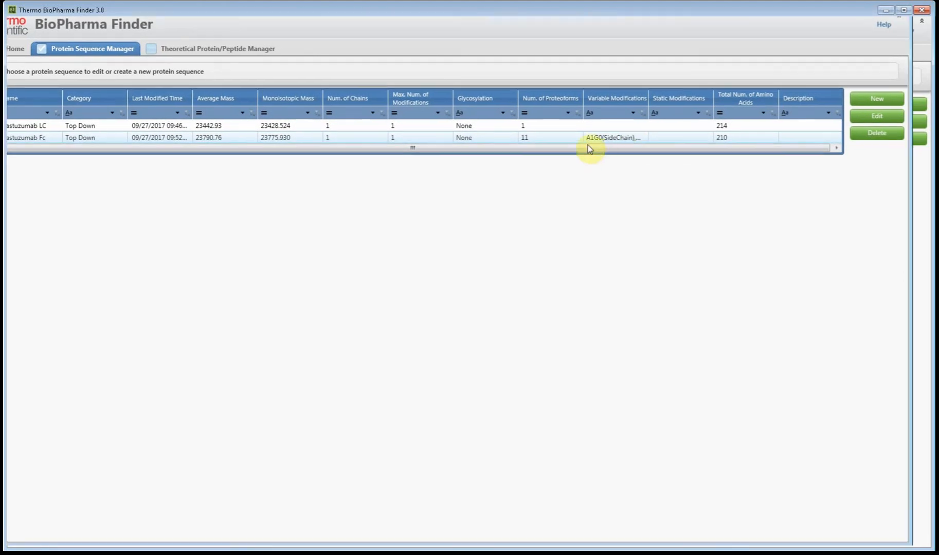
left_click(892, 107)
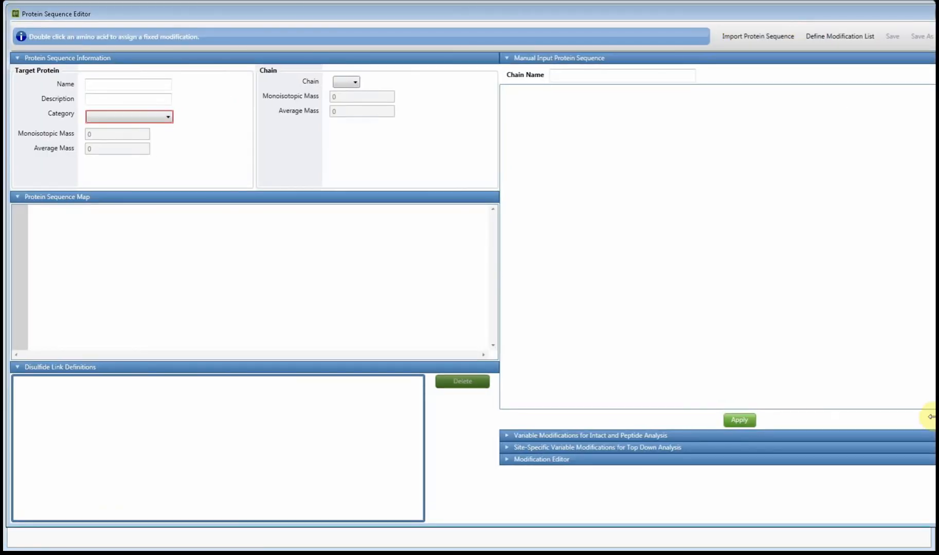
left_click_drag(932, 418, 916, 415)
left_click(712, 34)
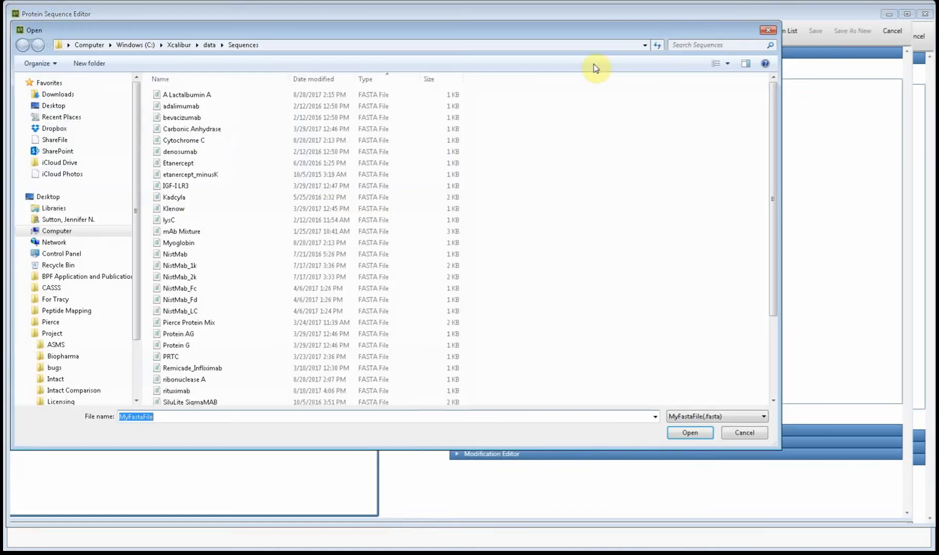
left_click(188, 337)
scroll(188, 340, "down", 3)
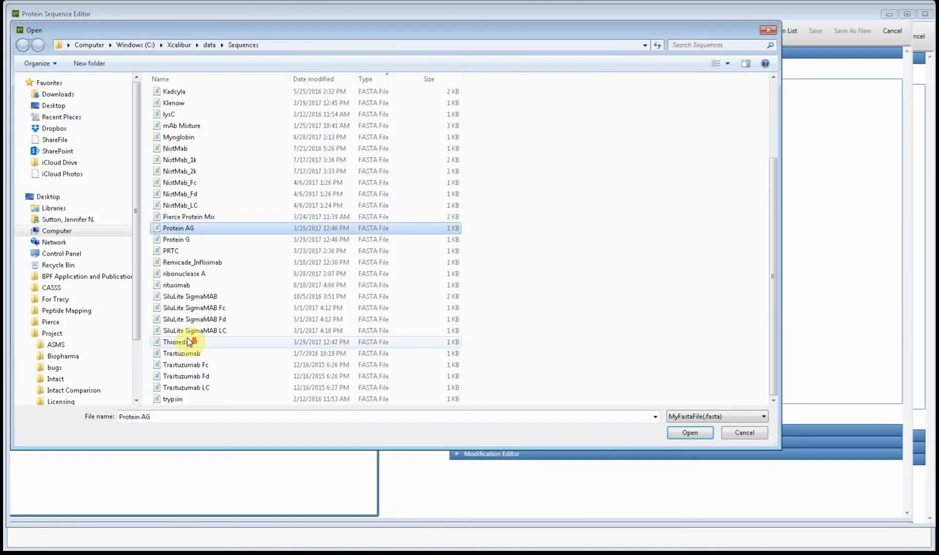
double_click(189, 378)
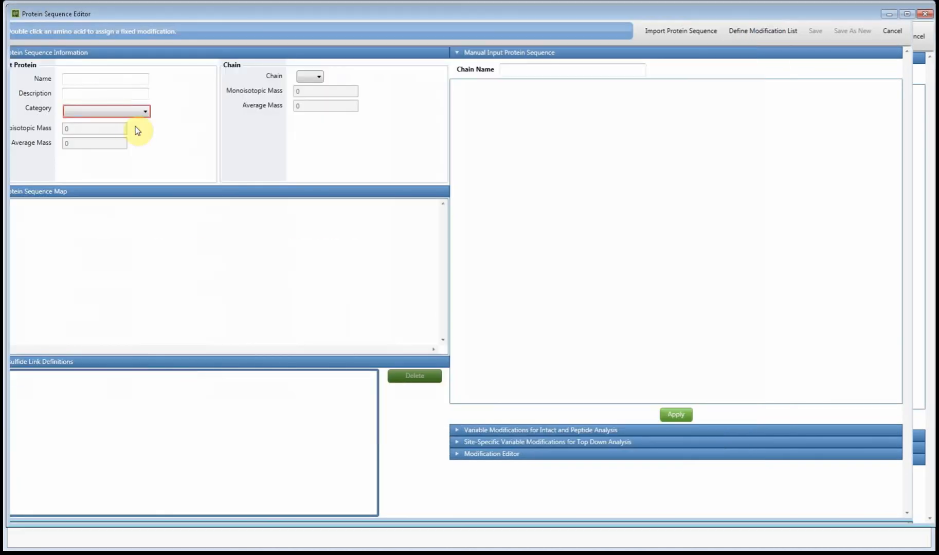
- Assign the Top Down category to Trastuzumab Fd without variable modifications, save the sequence and close the editor
left_click(491, 442)
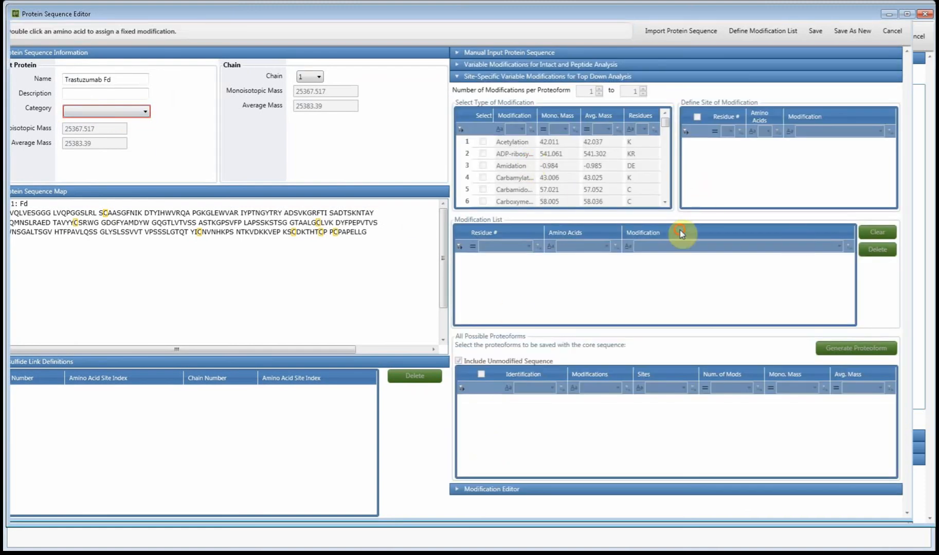
left_click(506, 65)
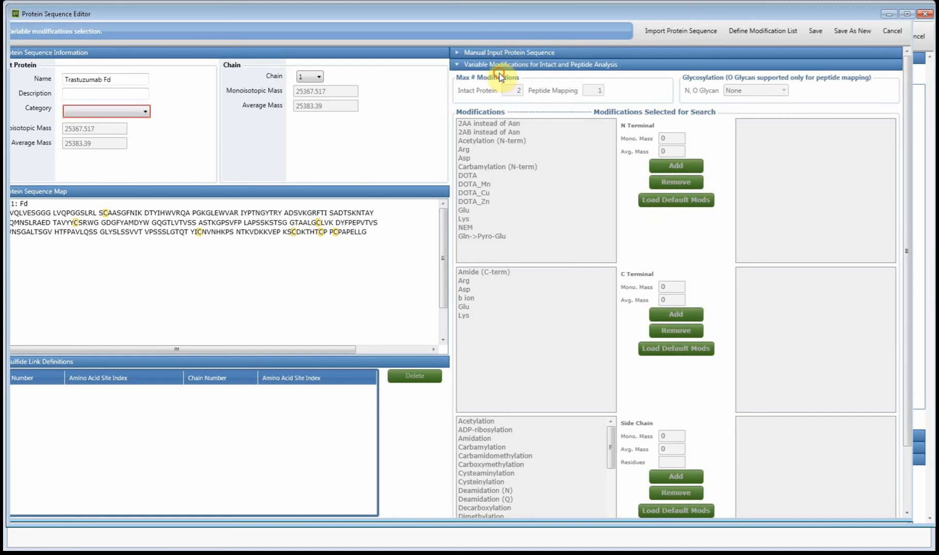
left_click(502, 65)
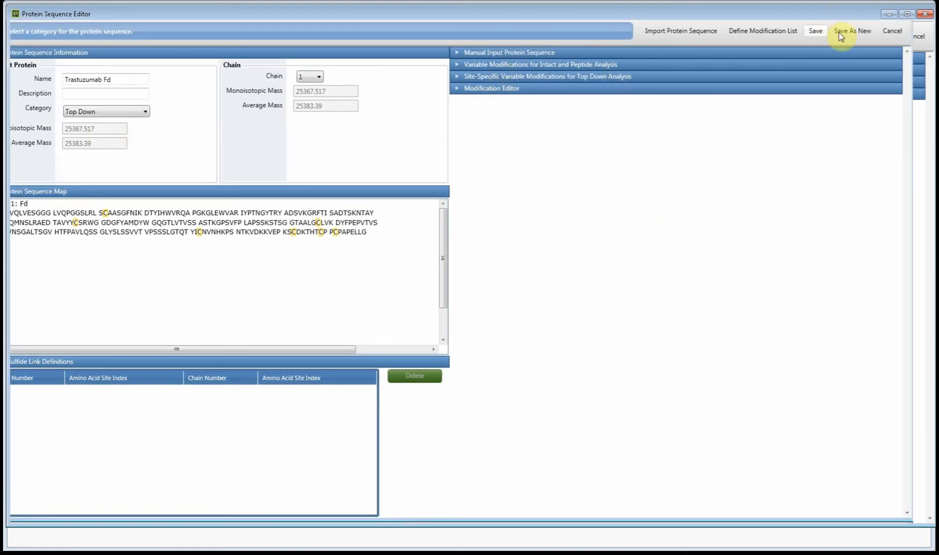
left_click(907, 39)
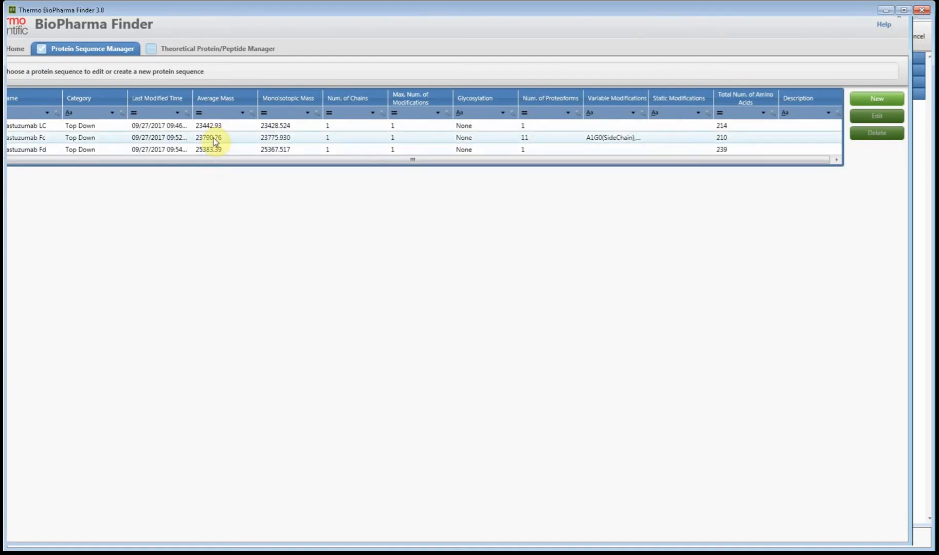